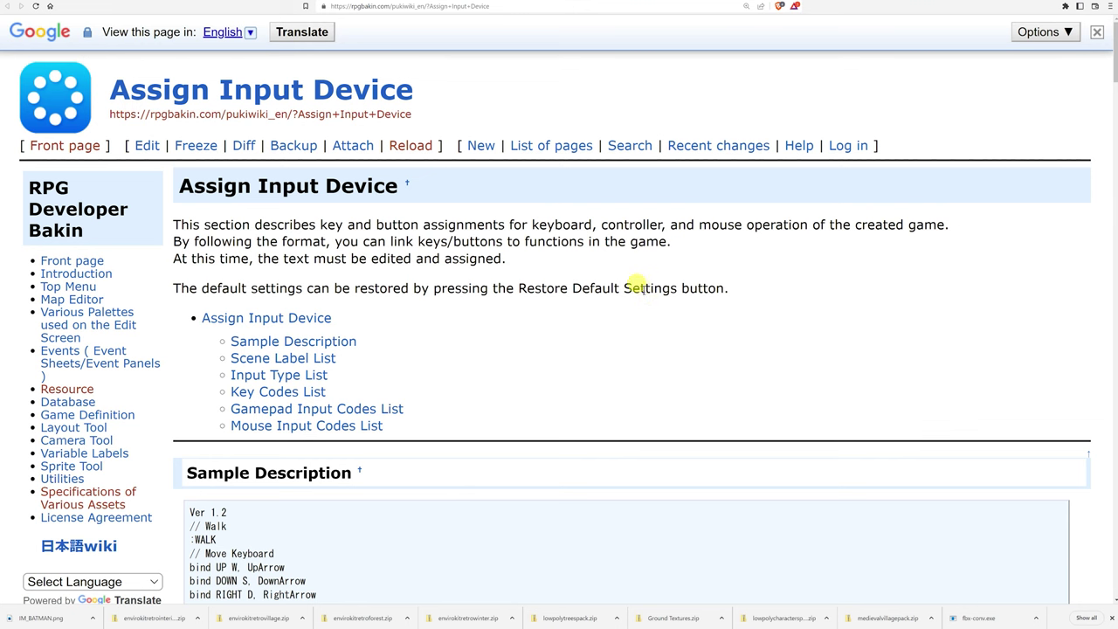
# Switch to RPG Developer Bakin and open the game definition's Rules and Operation settings with the Assign Input Device text
pyautogui.scroll(-3, 636, 287)
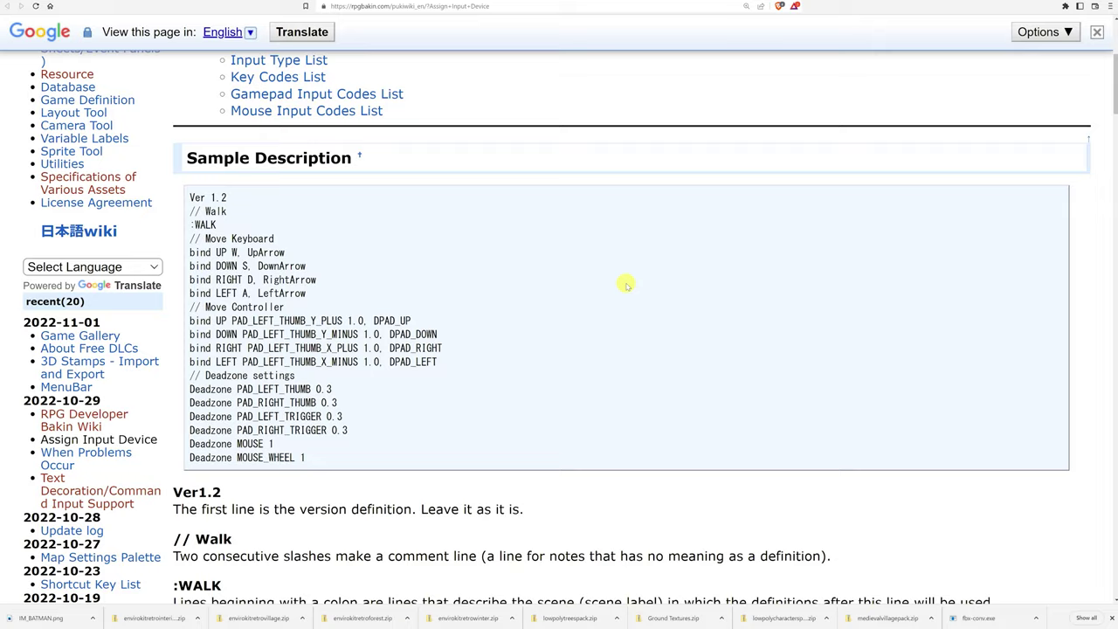
pyautogui.scroll(-1, 626, 285)
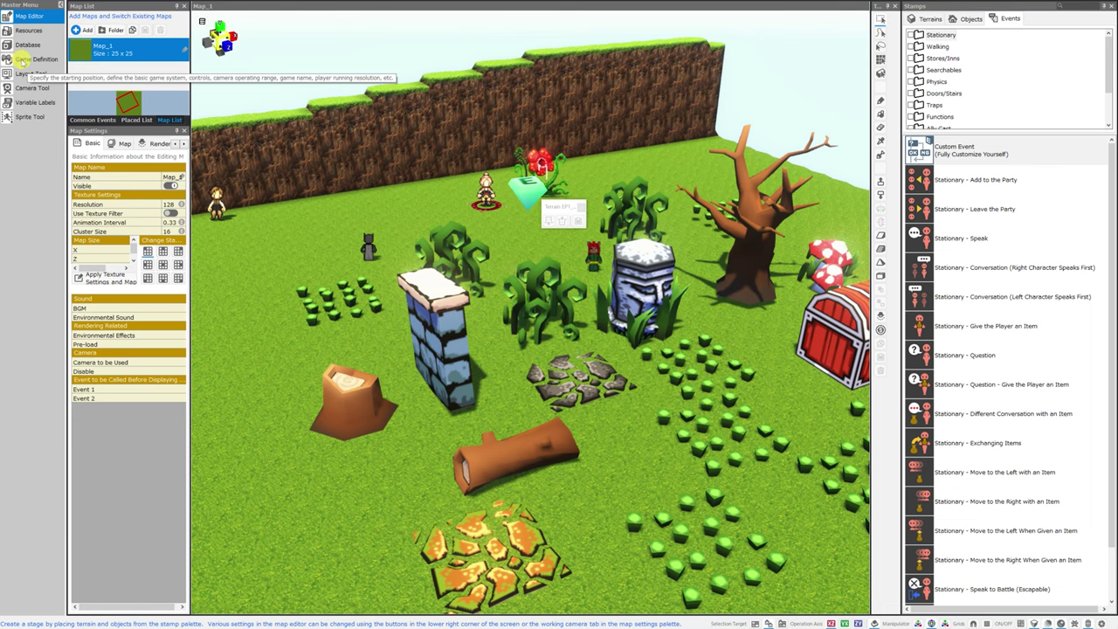
pyautogui.click(21, 60)
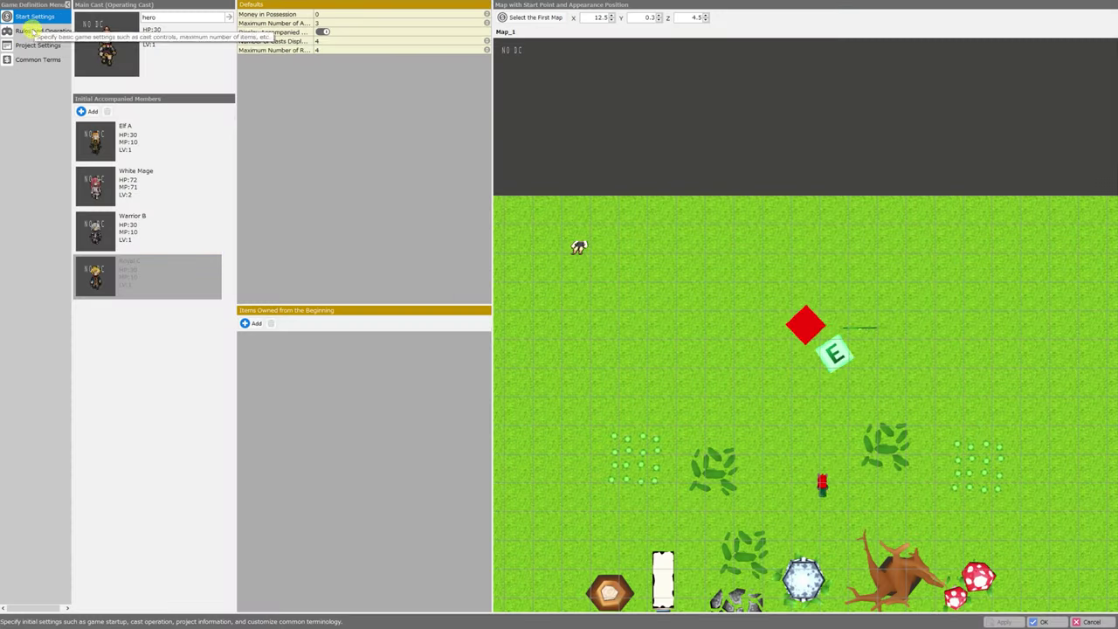
pyautogui.click(29, 31)
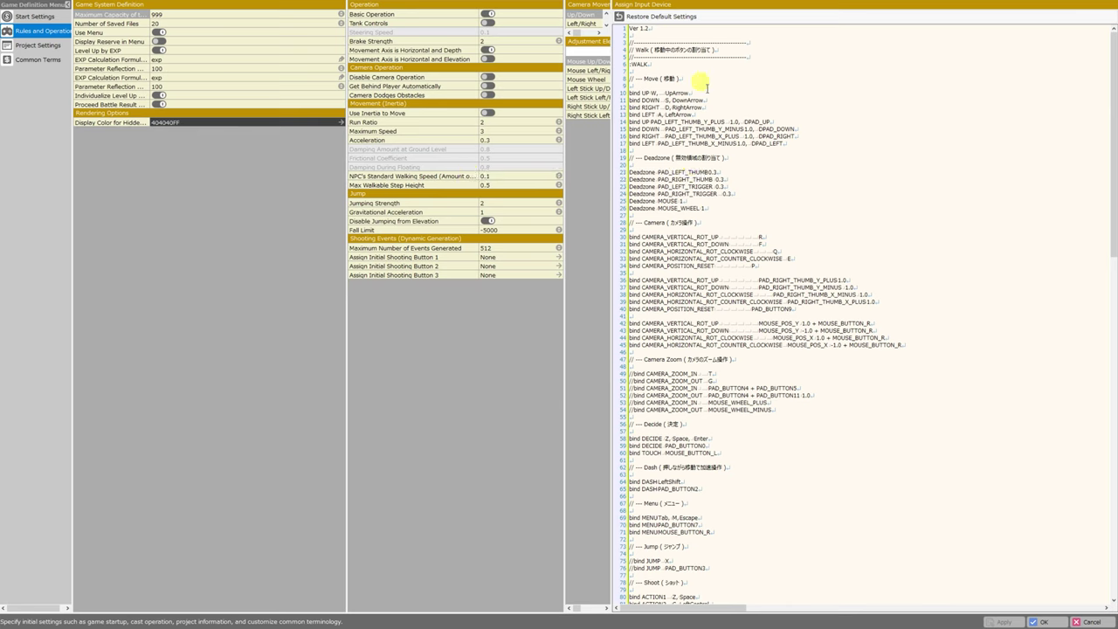
# Delete most of the input assignment text and bring it back by restoring the default settings
pyautogui.moveTo(685, 503); pyautogui.dragTo(697, 281)
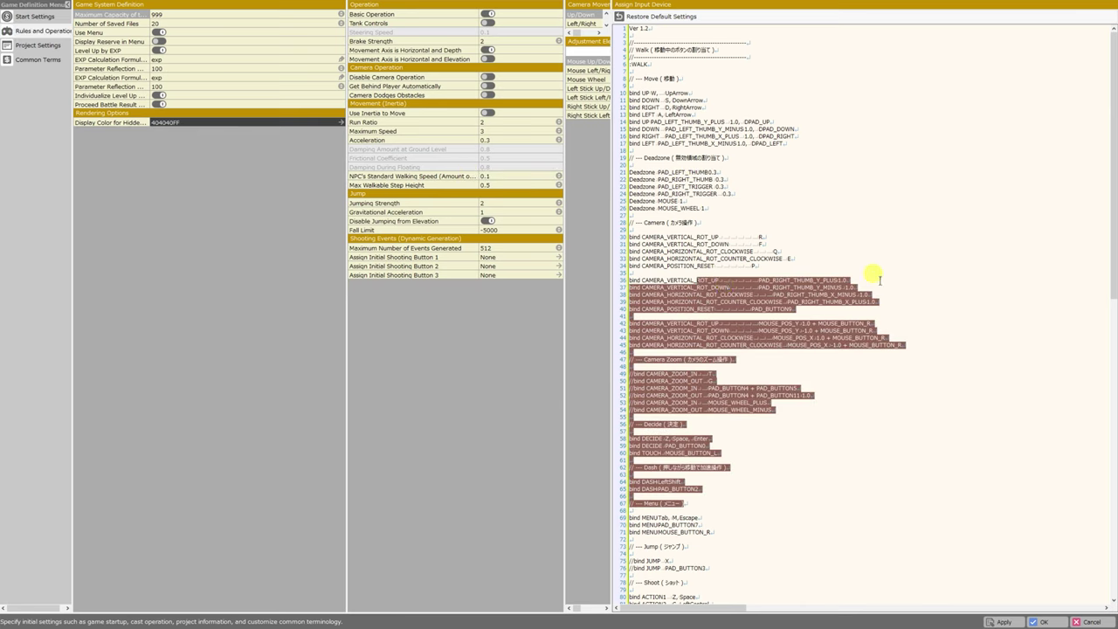
pyautogui.hotkey('ctrl', 'z')
pyautogui.hotkey('ctrl', 'z')
pyautogui.hotkey('ctrl', 'z')
pyautogui.hotkey('ctrl', 'z')
pyautogui.hotkey('ctrl', 'z')
pyautogui.hotkey('ctrl', 'z')
pyautogui.hotkey('ctrl', 'z')
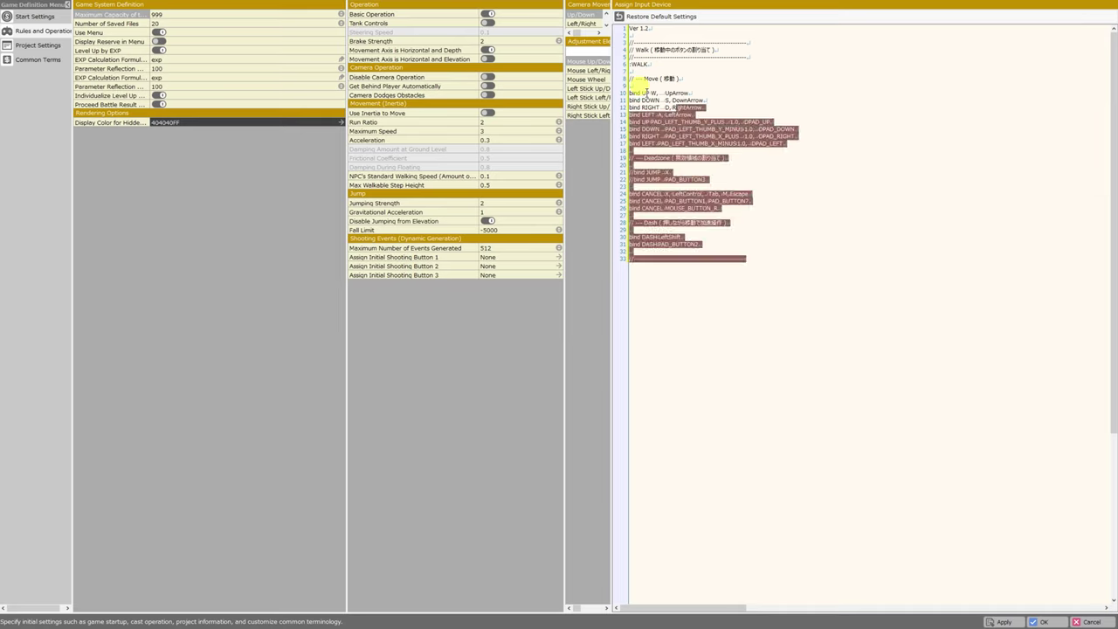
pyautogui.hotkey('ctrl', 'z')
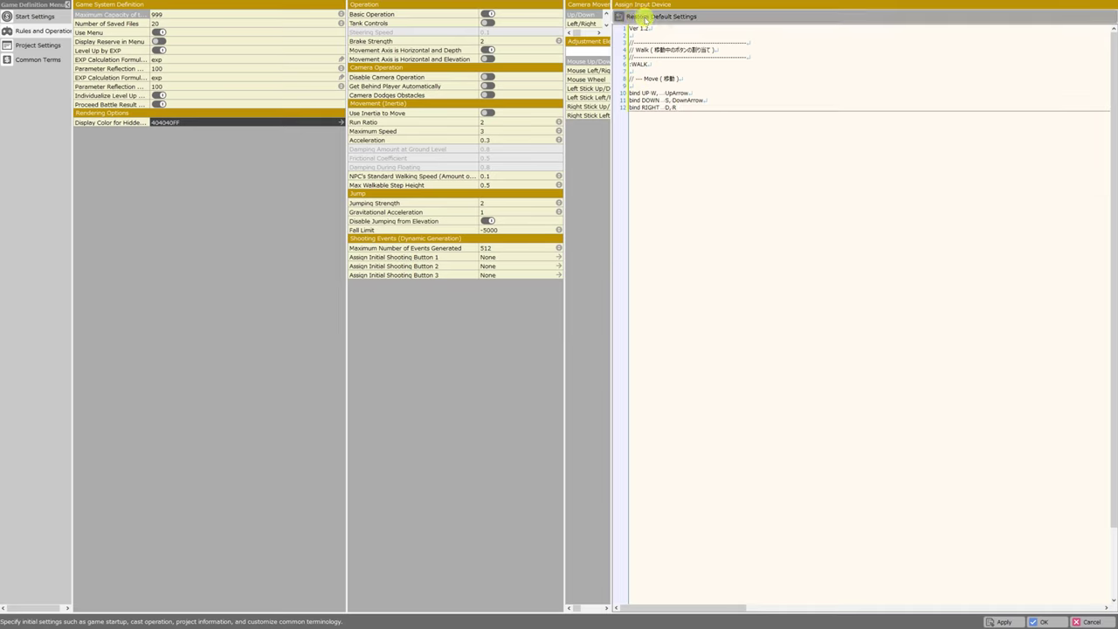
pyautogui.click(648, 16)
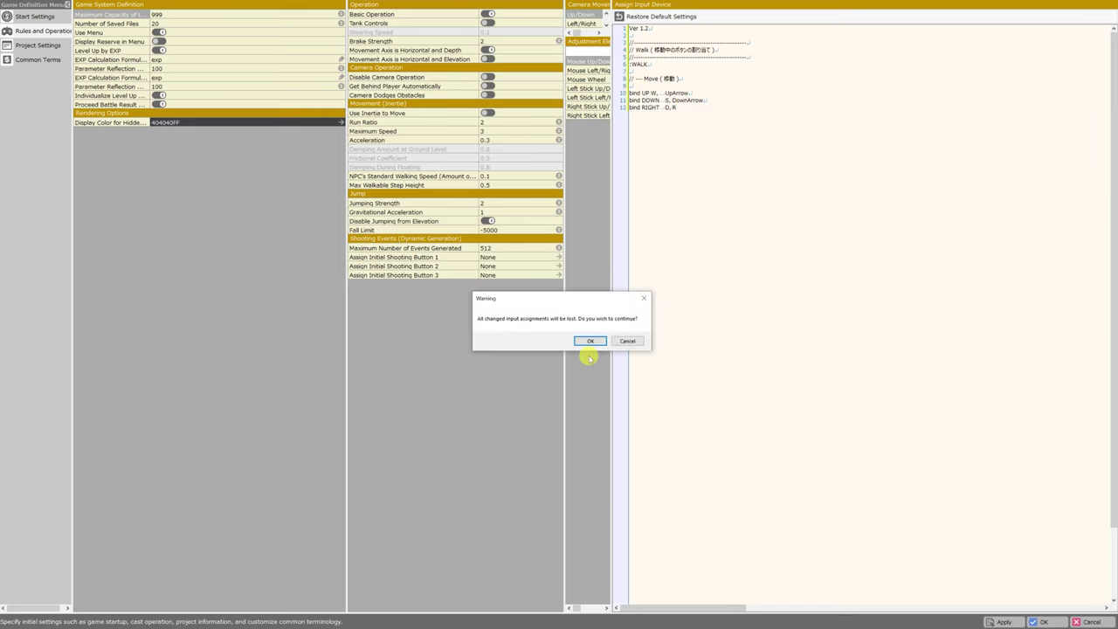
pyautogui.click(589, 341)
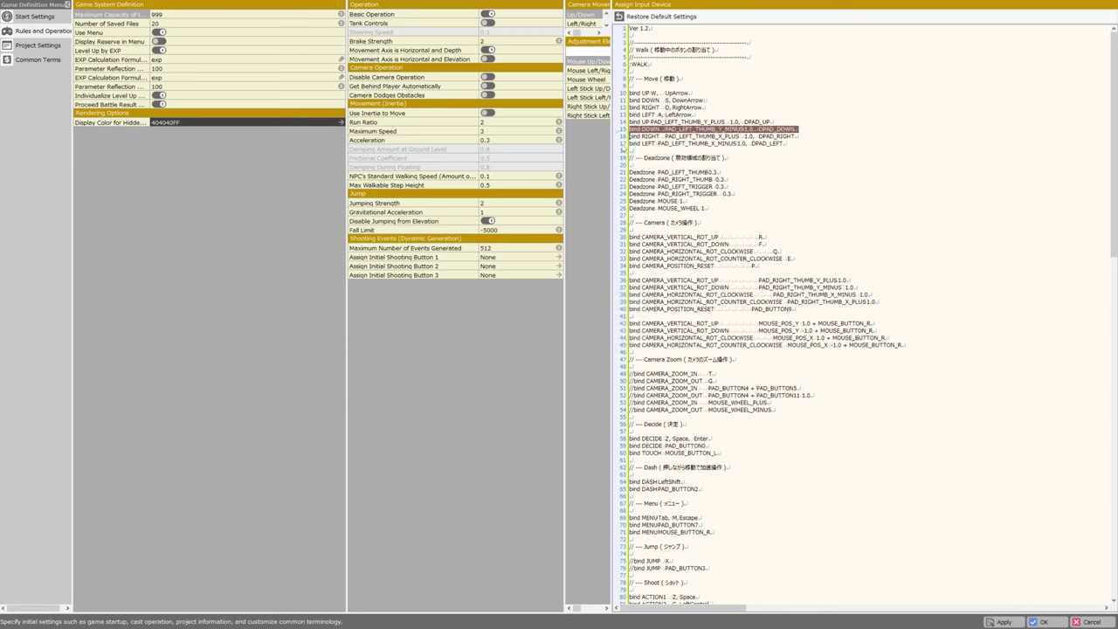
# Overwrite line 38 of the input assignments, the gamepad clockwise camera rotation binding, with random letters and save the game definition
pyautogui.click(629, 172)
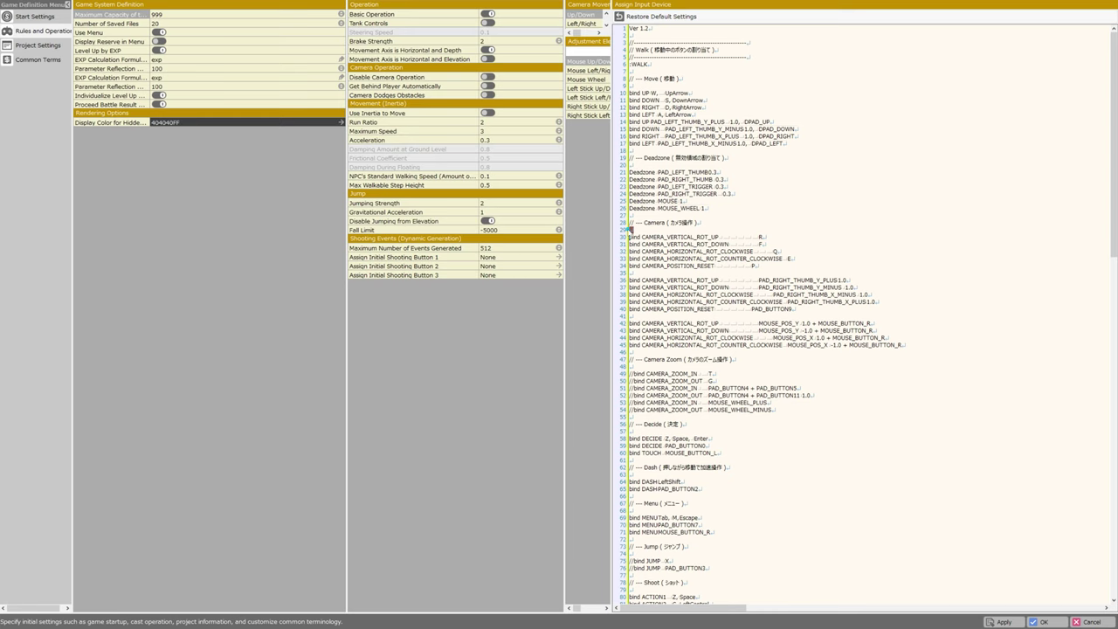
pyautogui.click(625, 237)
pyautogui.click(629, 295)
pyautogui.write('sdfgsdfgsdfgsdfgsdfgsdfgsdfg')
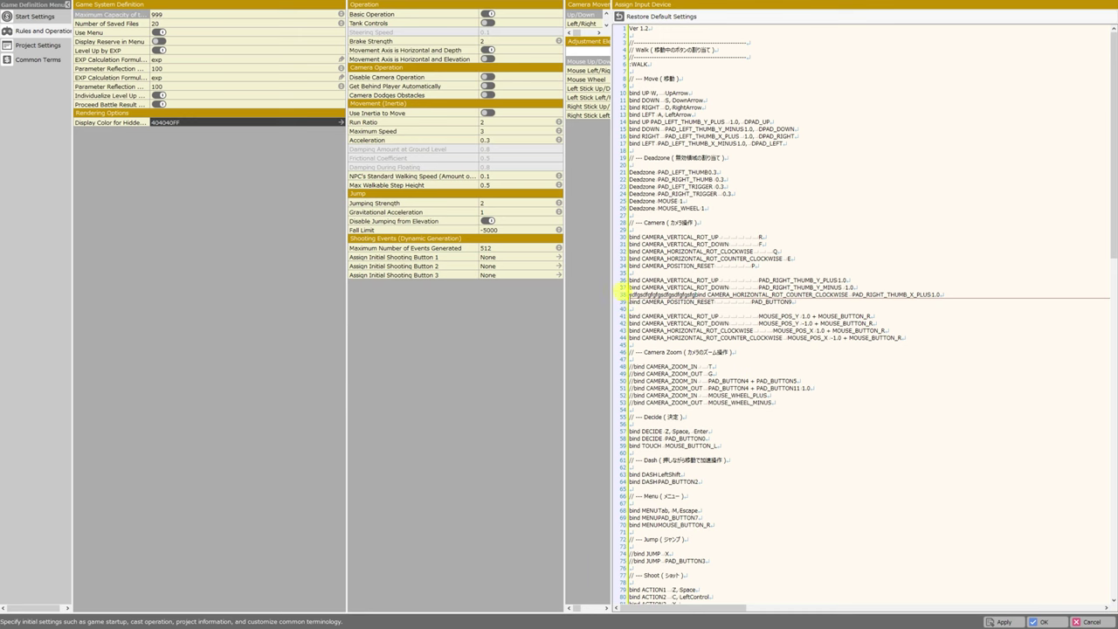
pyautogui.click(1040, 622)
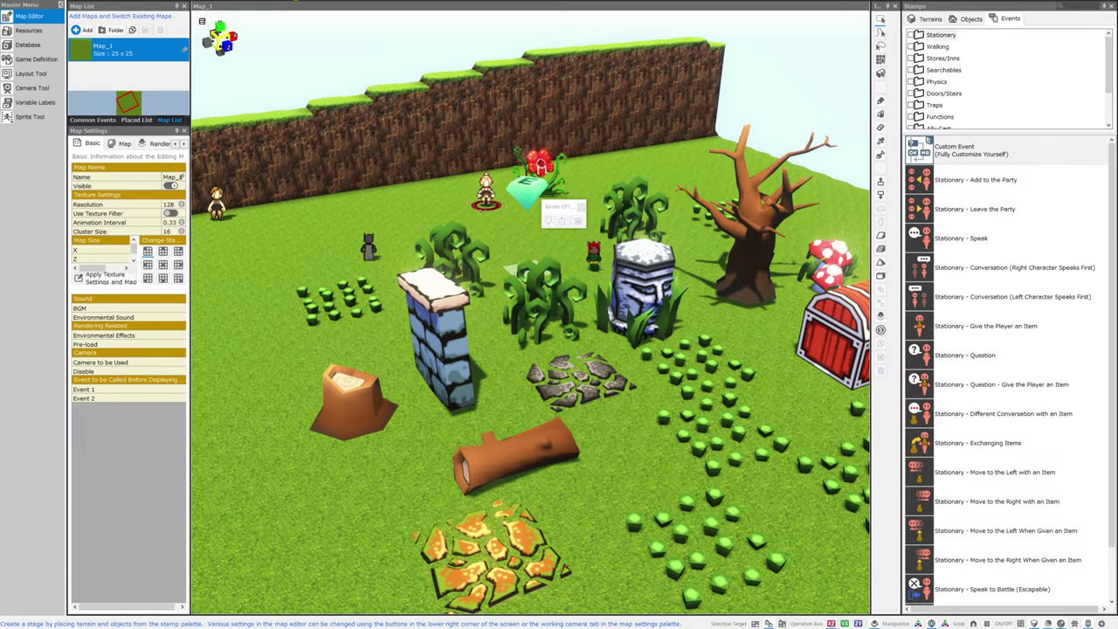
# Test-play the game with the invalid input assignment line and dismiss the warning
pyautogui.click(285, 7)
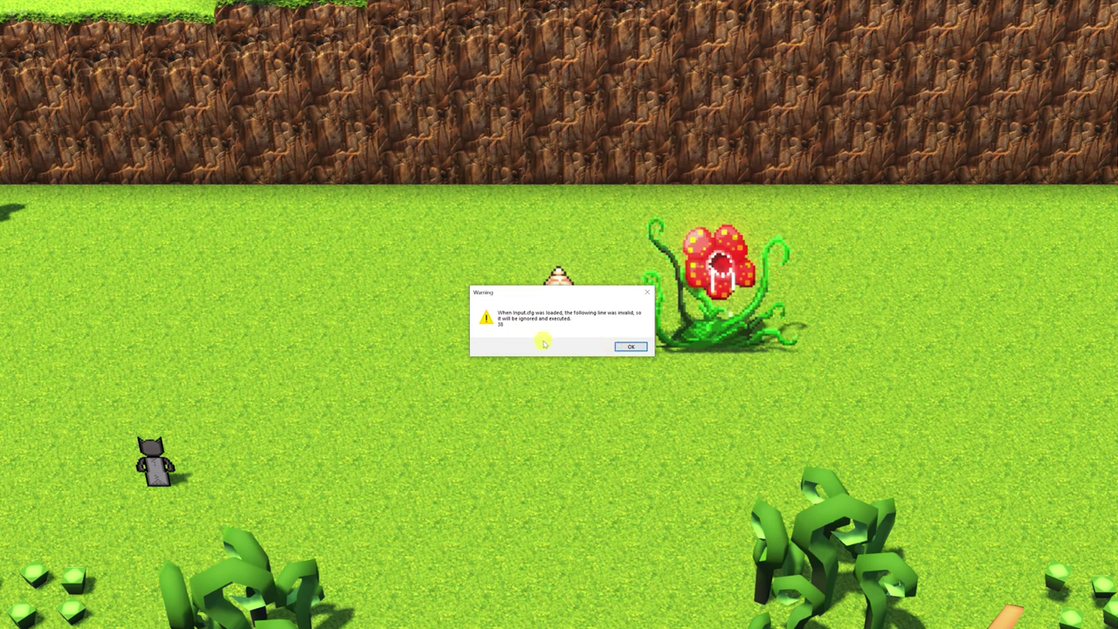
pyautogui.click(631, 347)
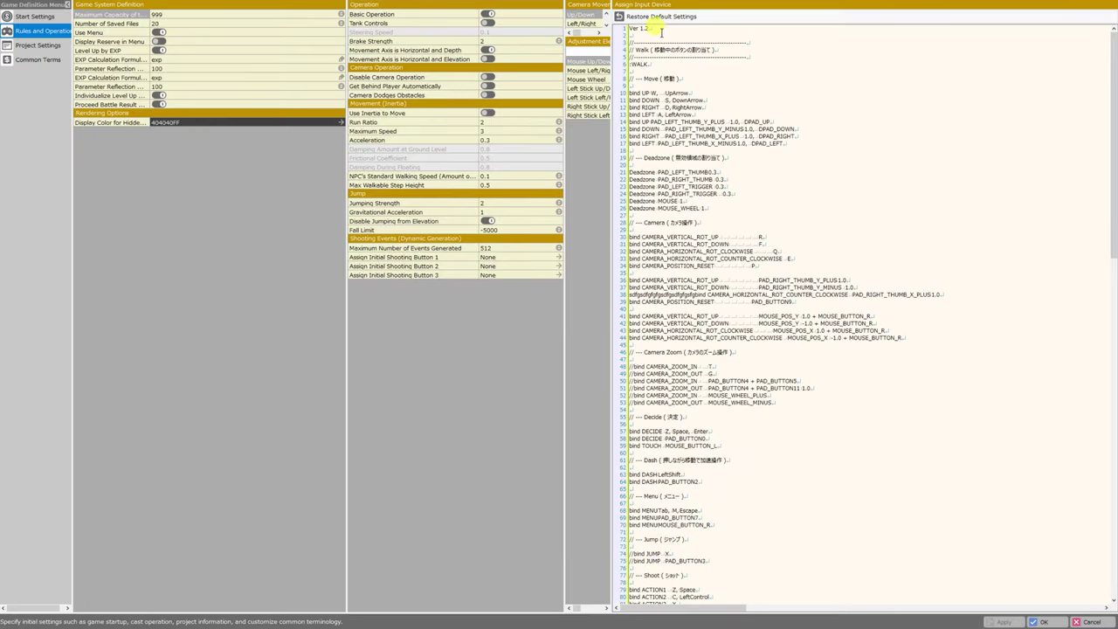
# Examine the version line in the input assignments and the version and comment lines in the wiki's Sample Description
pyautogui.moveTo(661, 32); pyautogui.dragTo(629, 29)
pyautogui.click(651, 33)
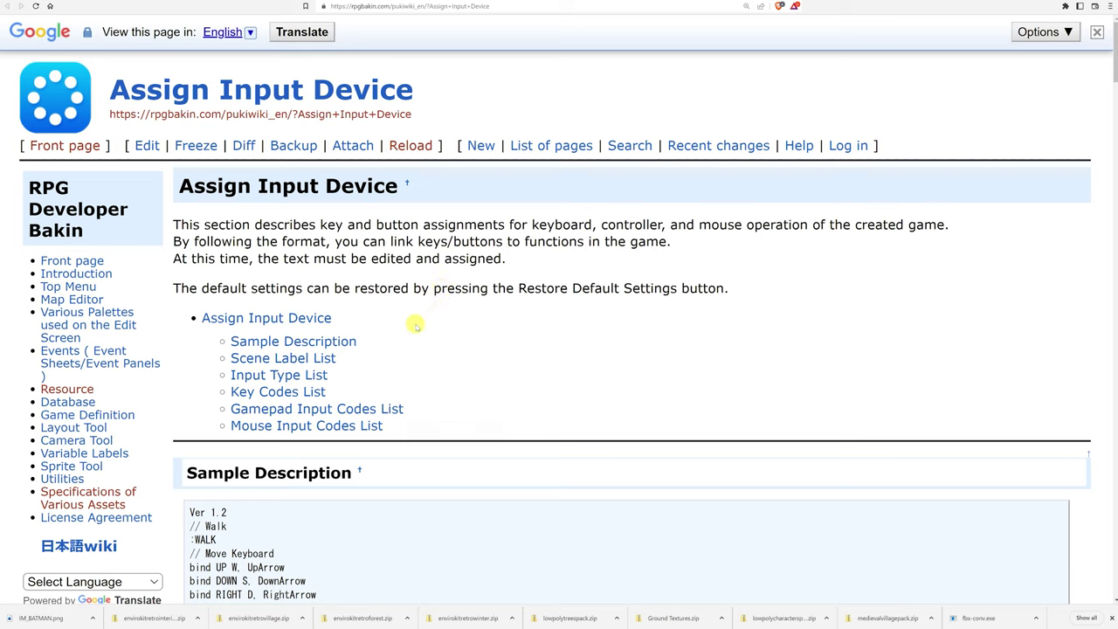
pyautogui.scroll(-4, 416, 326)
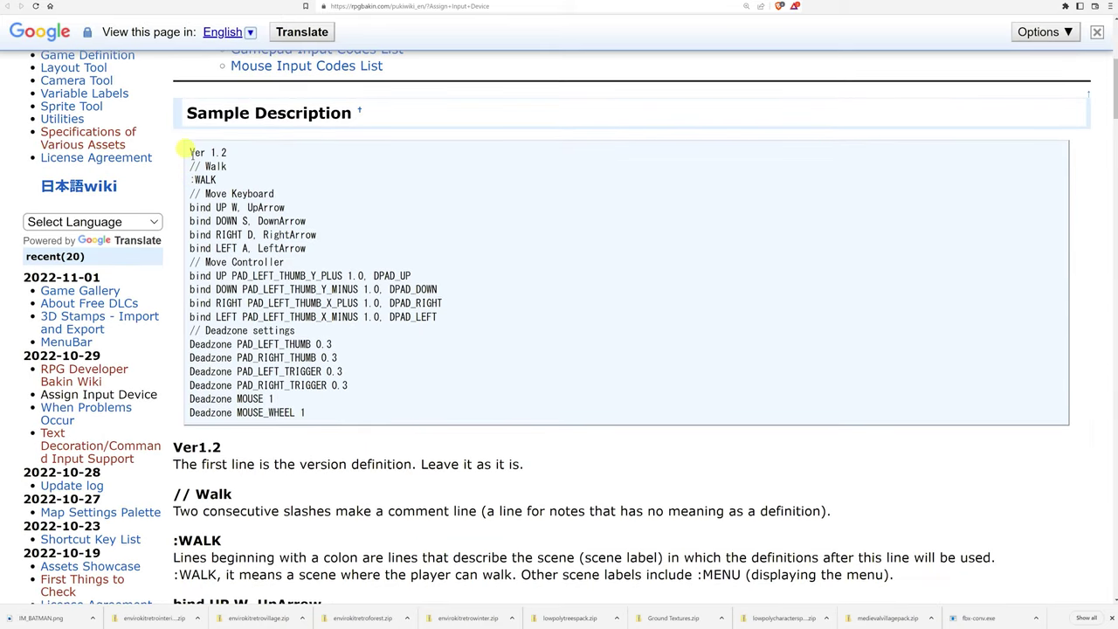
pyautogui.moveTo(188, 149); pyautogui.dragTo(432, 410)
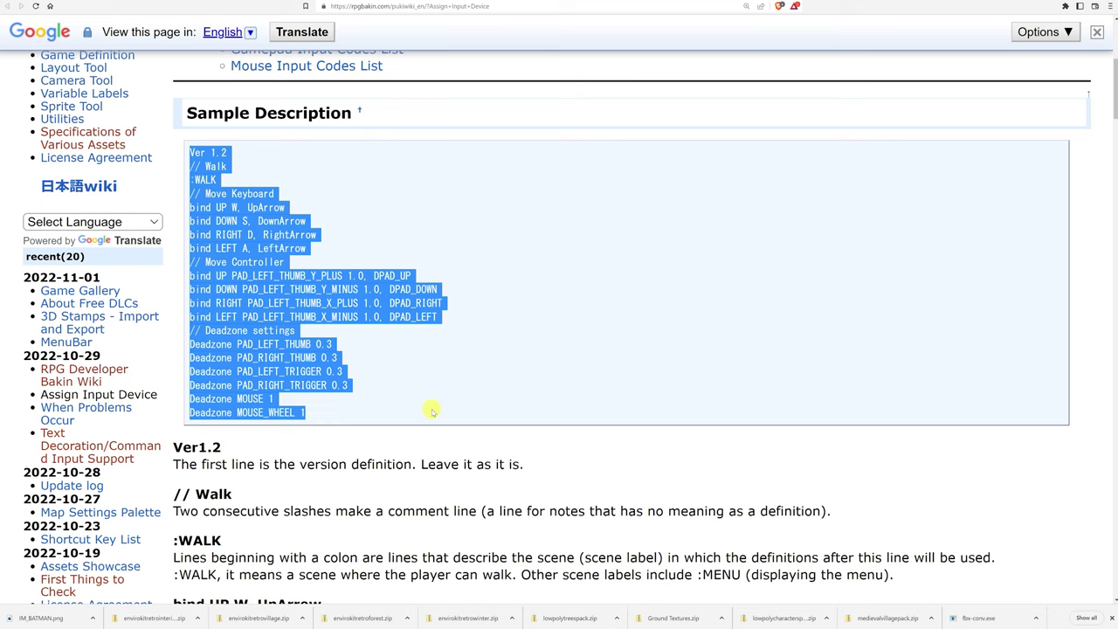
pyautogui.click(184, 153)
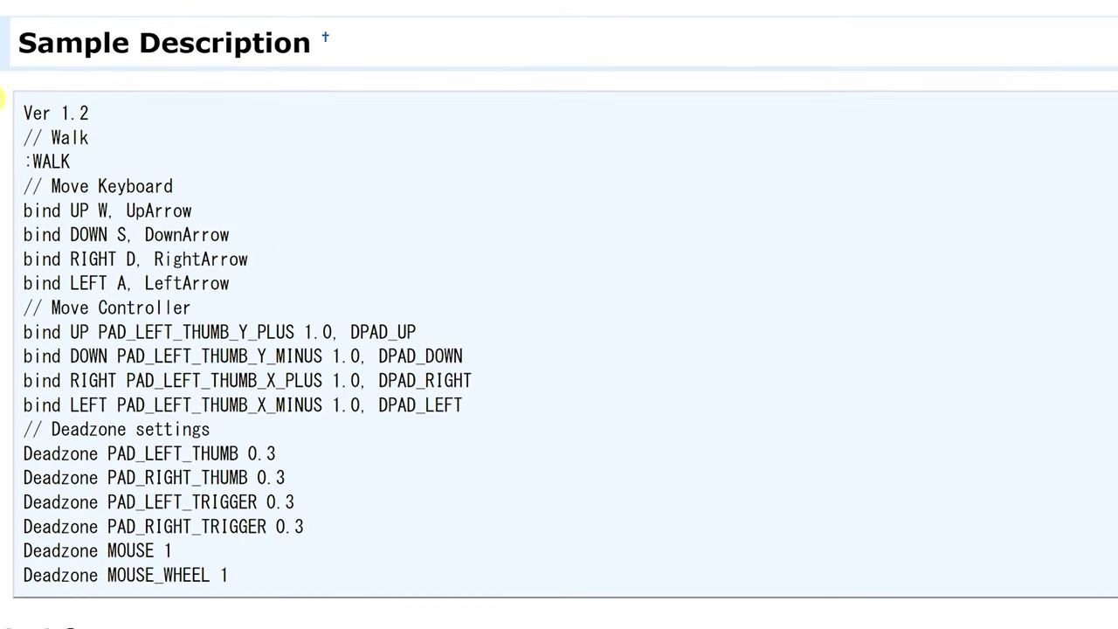
pyautogui.moveTo(19, 112); pyautogui.dragTo(123, 117)
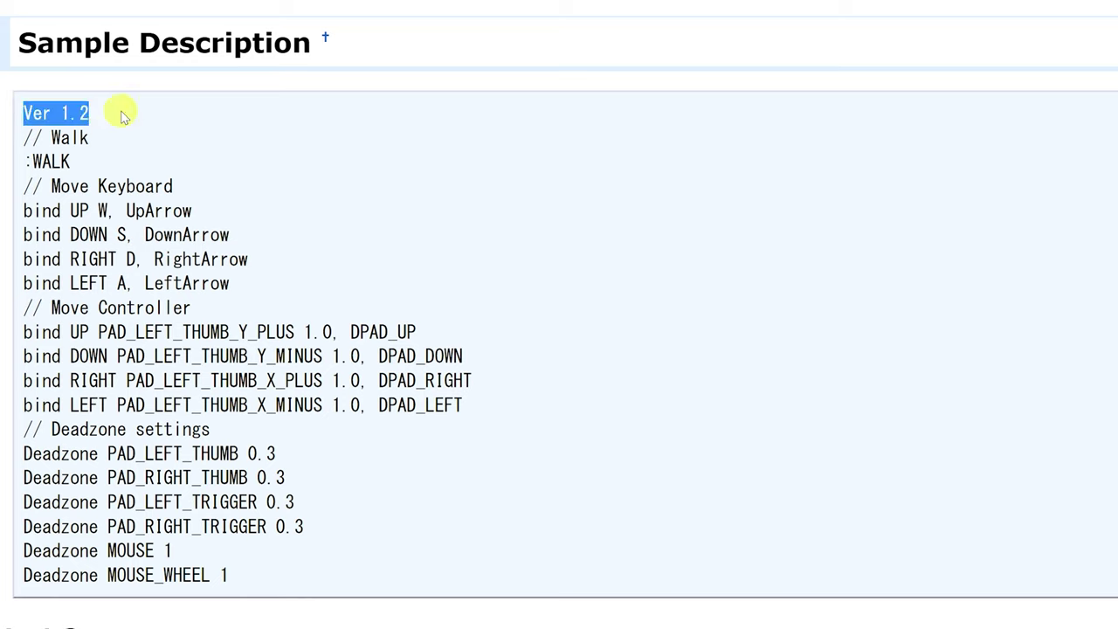
pyautogui.click(112, 122)
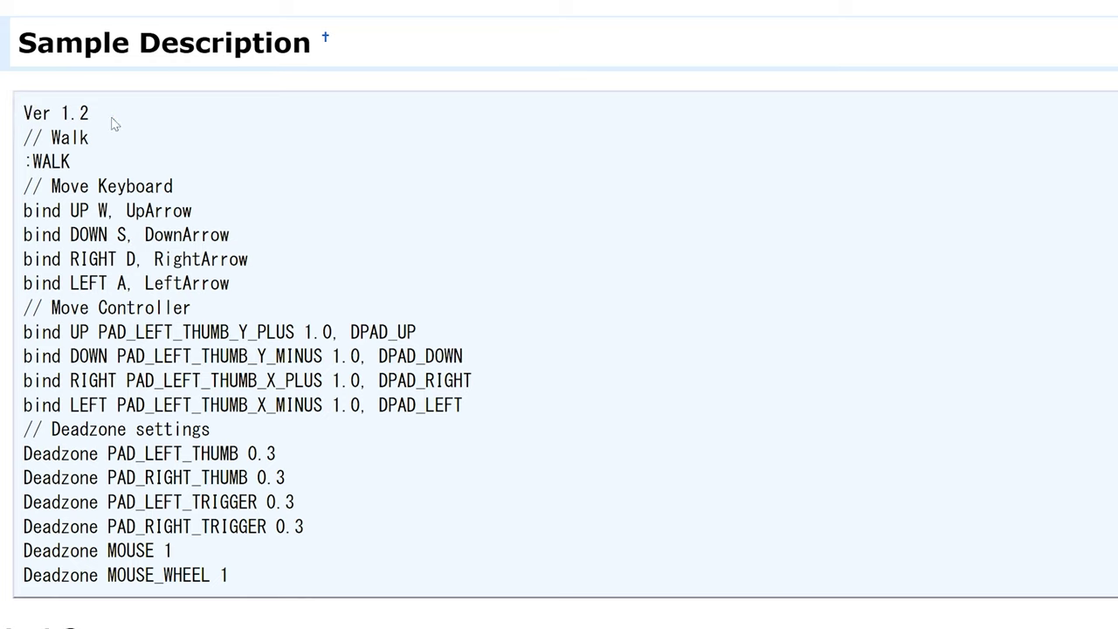
pyautogui.moveTo(24, 138); pyautogui.dragTo(108, 147)
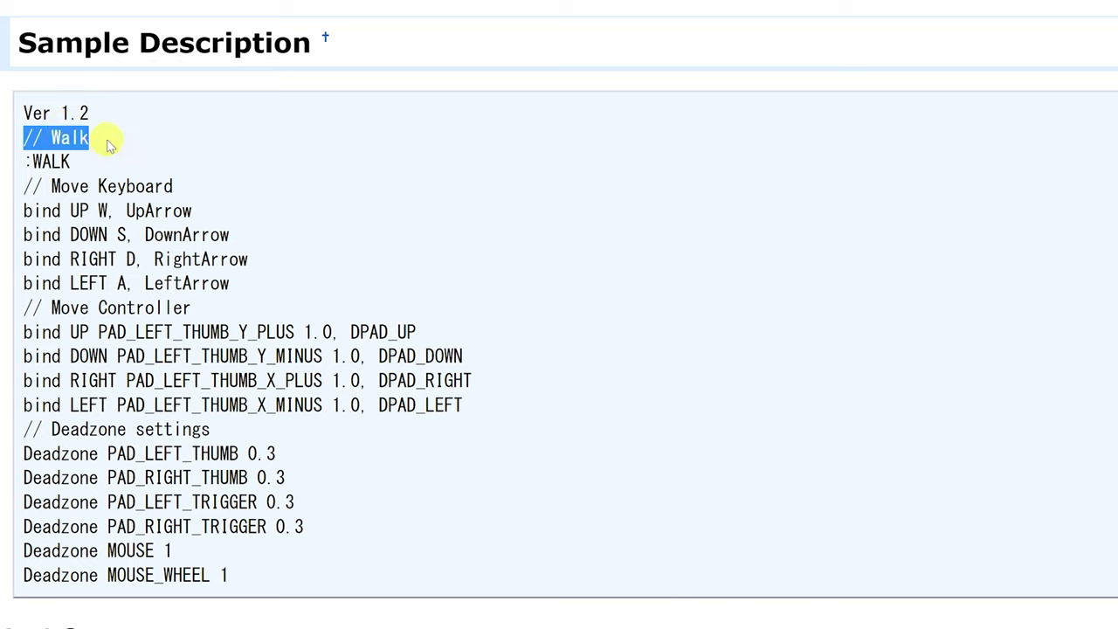
pyautogui.click(8, 131)
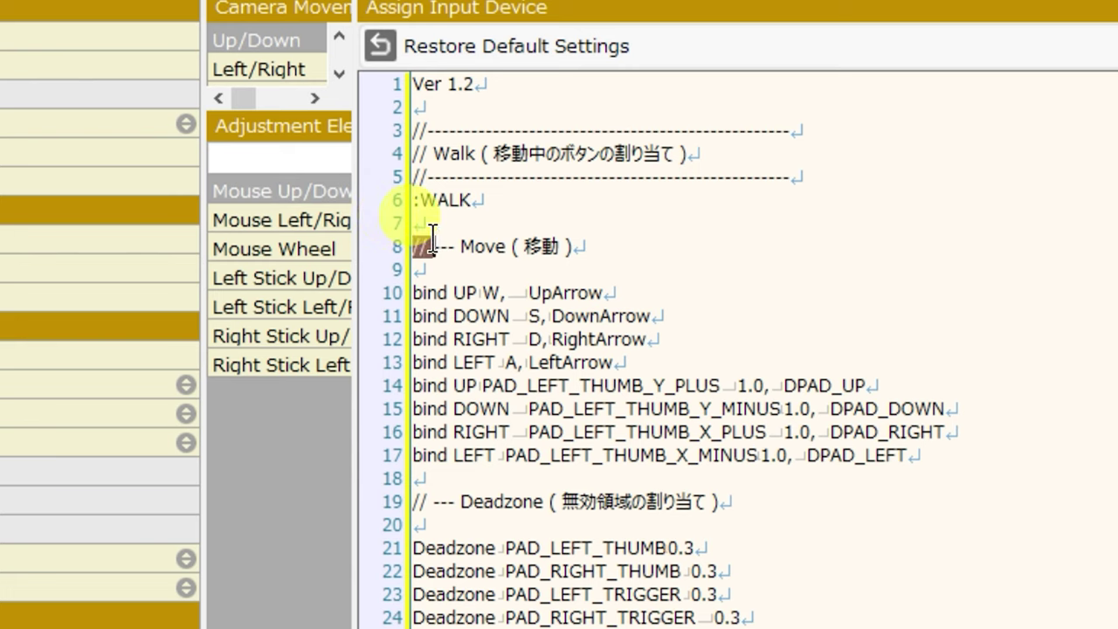
# Replace the Move comment on line 8 of the input assignments with "will you PLEASE subscribe to amalgamash"
pyautogui.moveTo(434, 246); pyautogui.dragTo(575, 241)
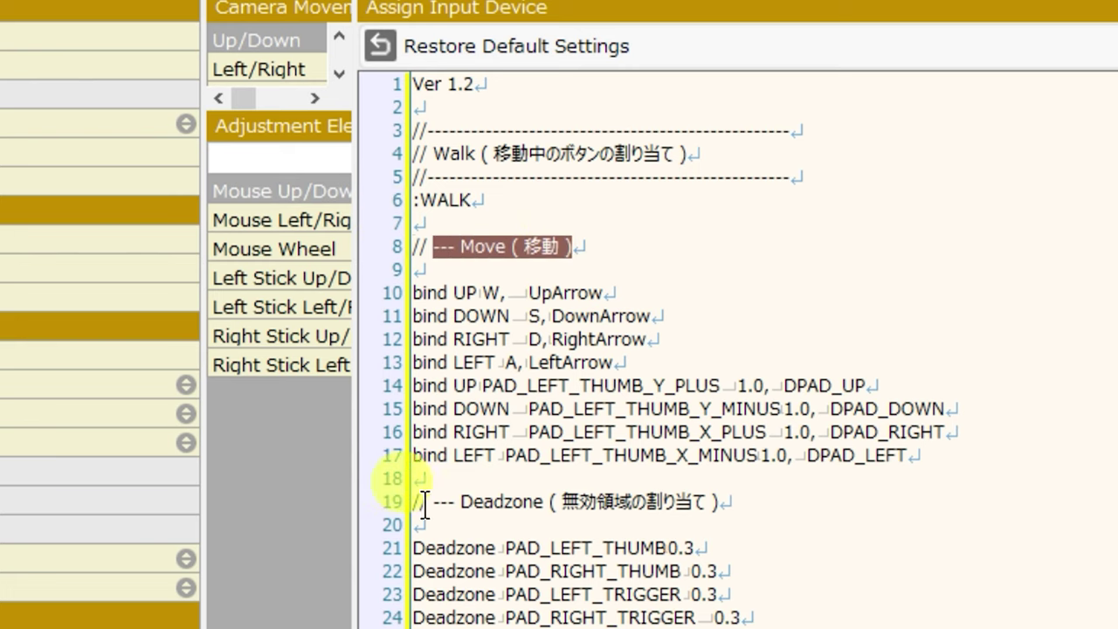
pyautogui.moveTo(411, 501); pyautogui.dragTo(839, 522)
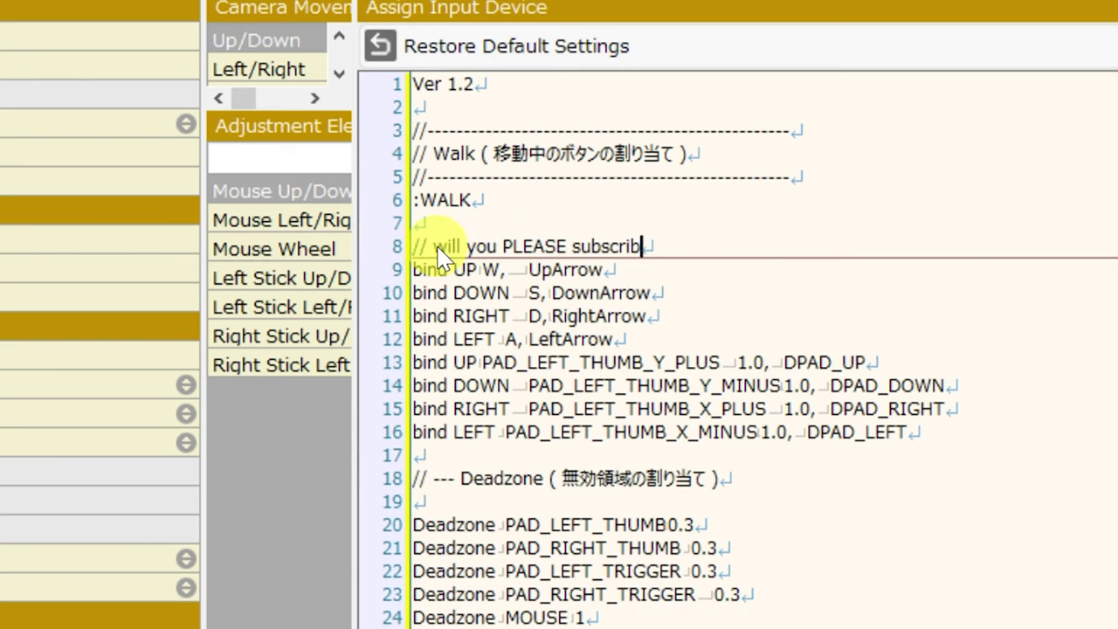
pyautogui.write('e ')
pyautogui.write('to amalgamash')
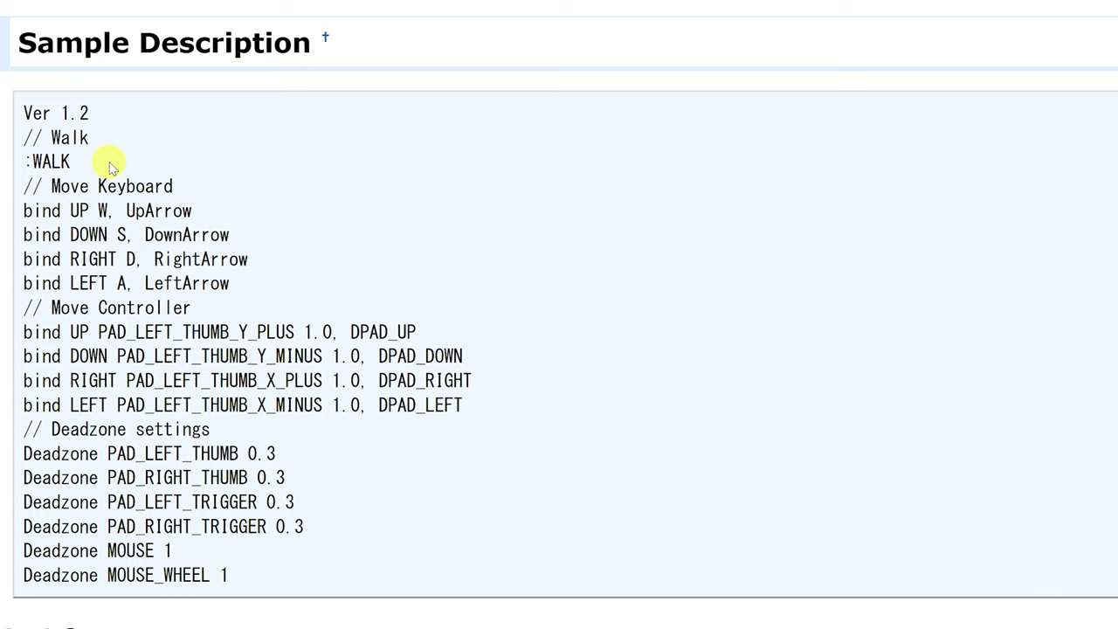
# Examine the :WALK scene label in the wiki sample and the :MENU section of the input assignments
pyautogui.moveTo(75, 163); pyautogui.dragTo(15, 161)
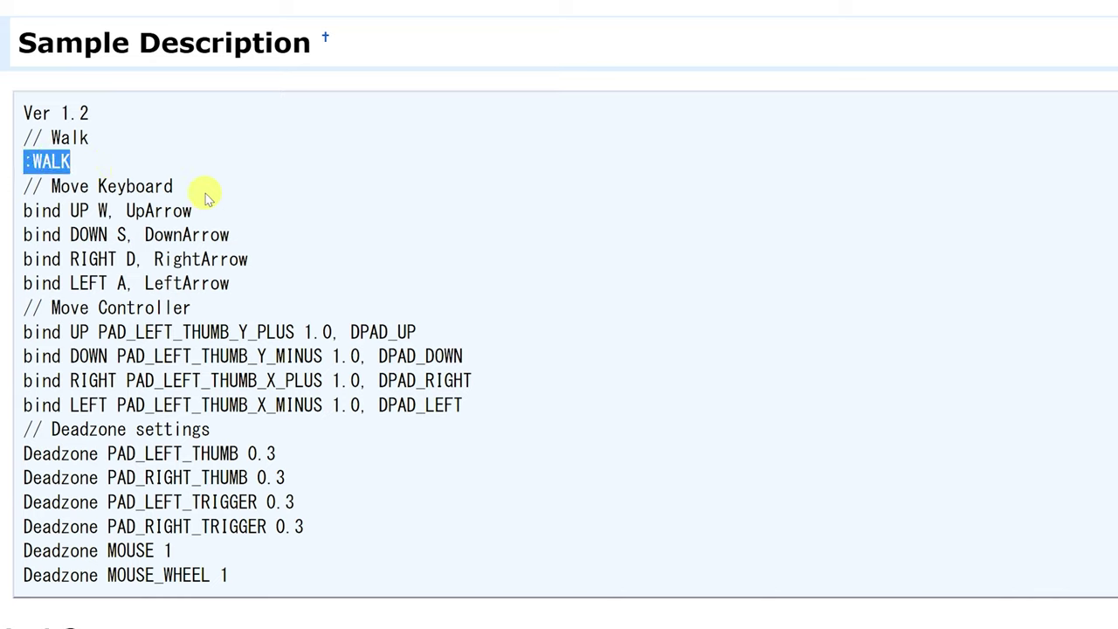
pyautogui.click(248, 206)
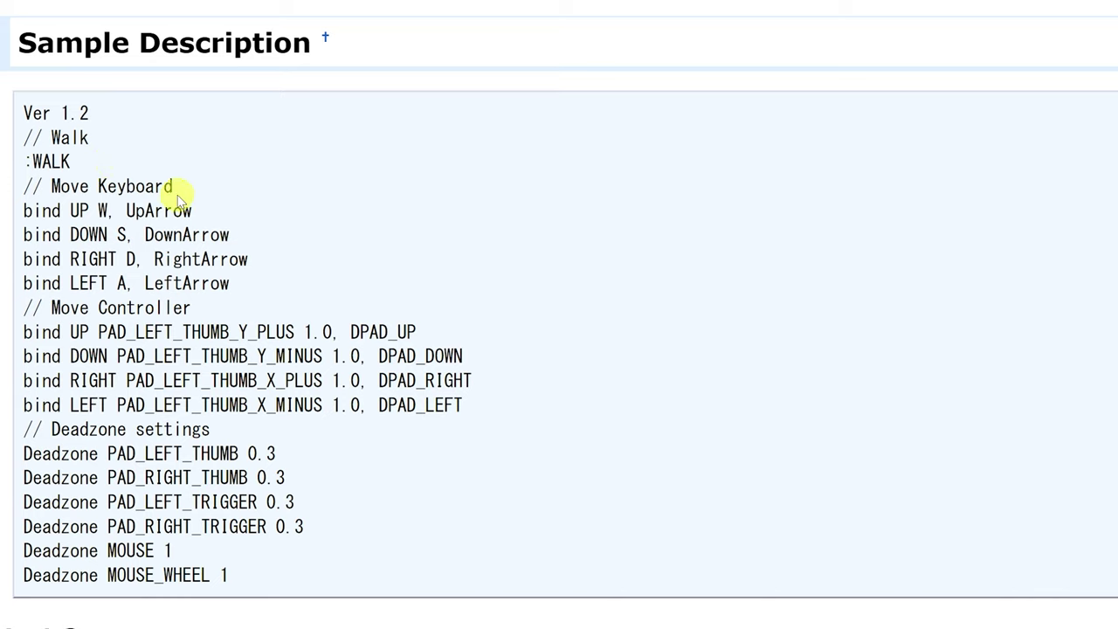
pyautogui.moveTo(24, 162); pyautogui.dragTo(71, 162)
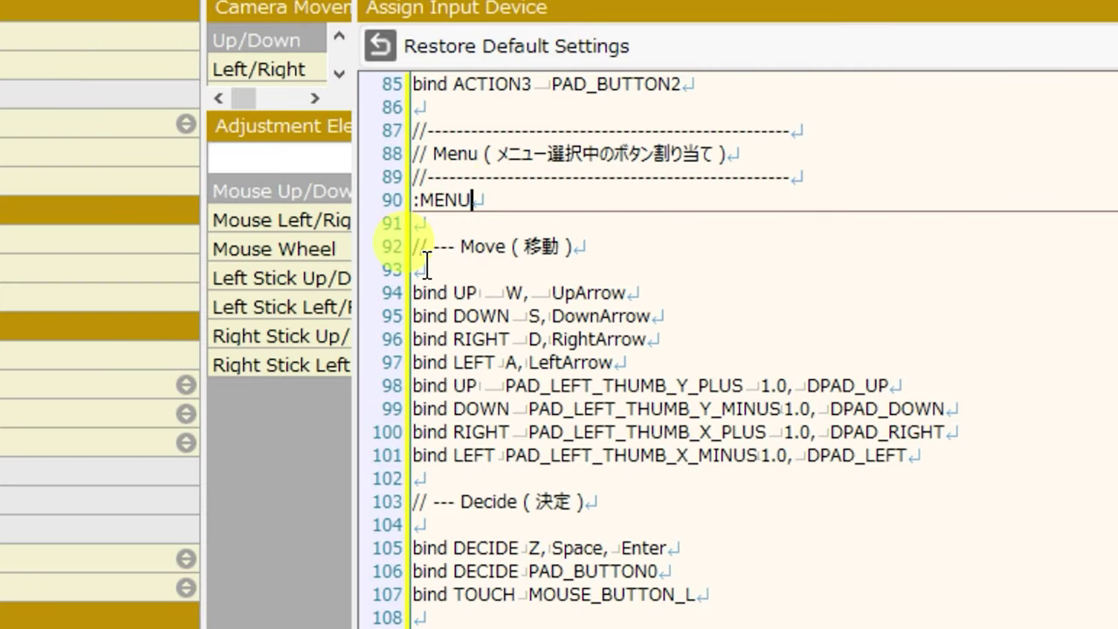
pyautogui.scroll(20, 559, 559)
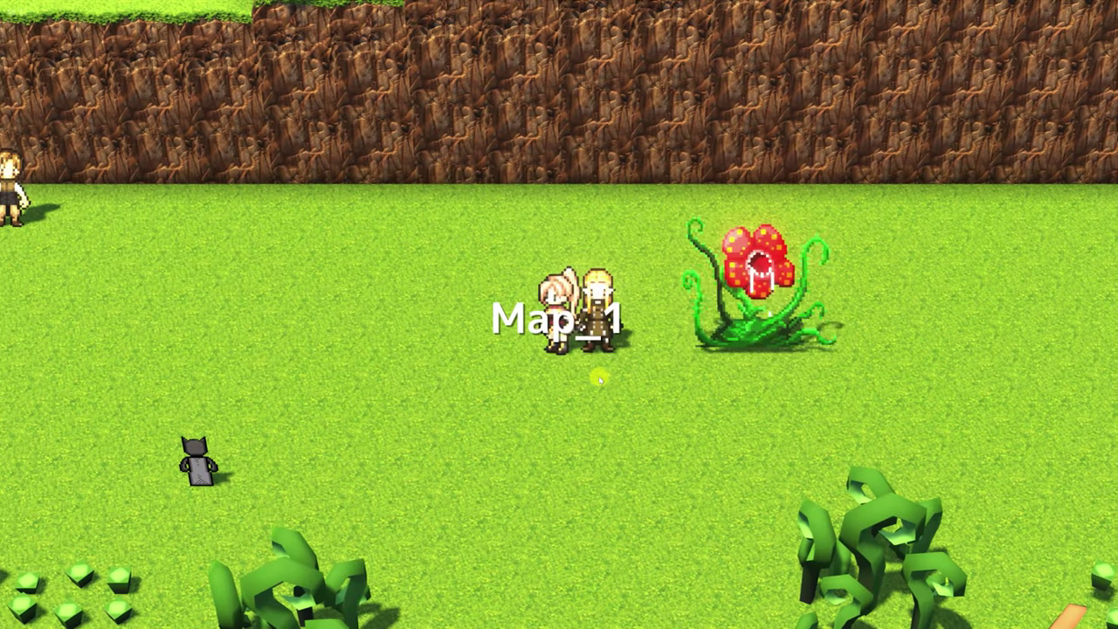
# Test the walk and menu controls in the running game by moving the party around and navigating the opened game menu
pyautogui.press('Down')
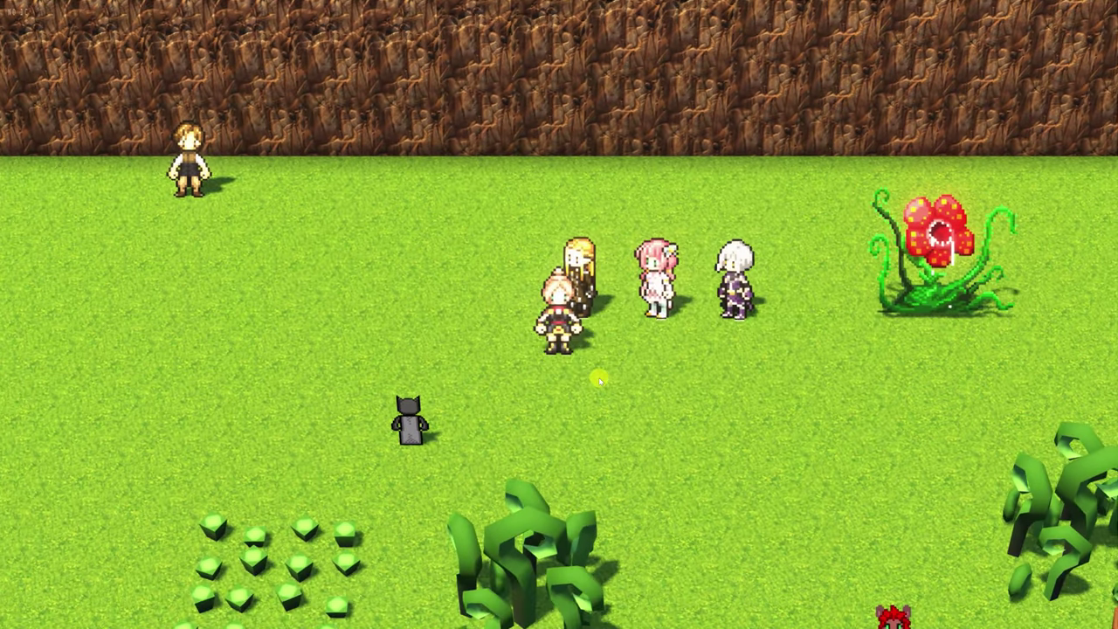
pyautogui.press('Left')
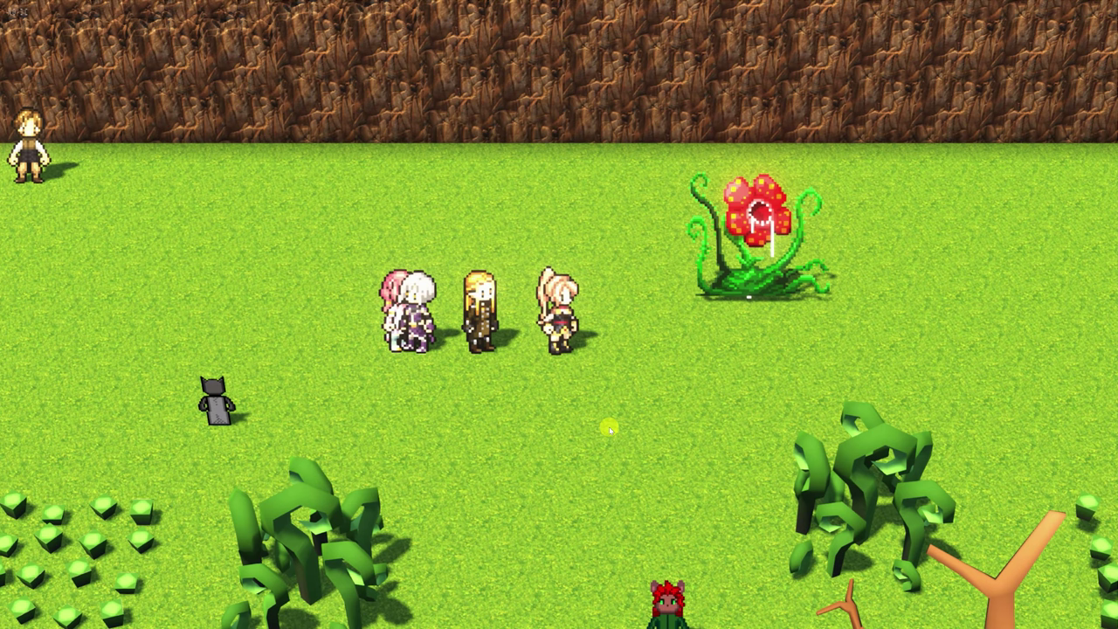
pyautogui.press('Escape')
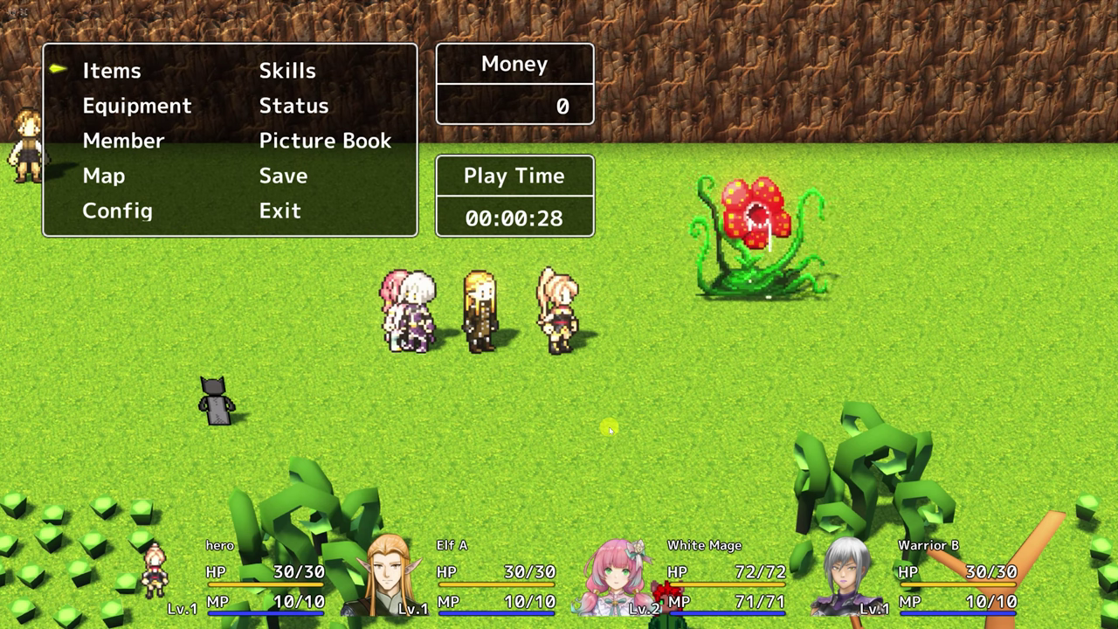
pyautogui.press('Right')
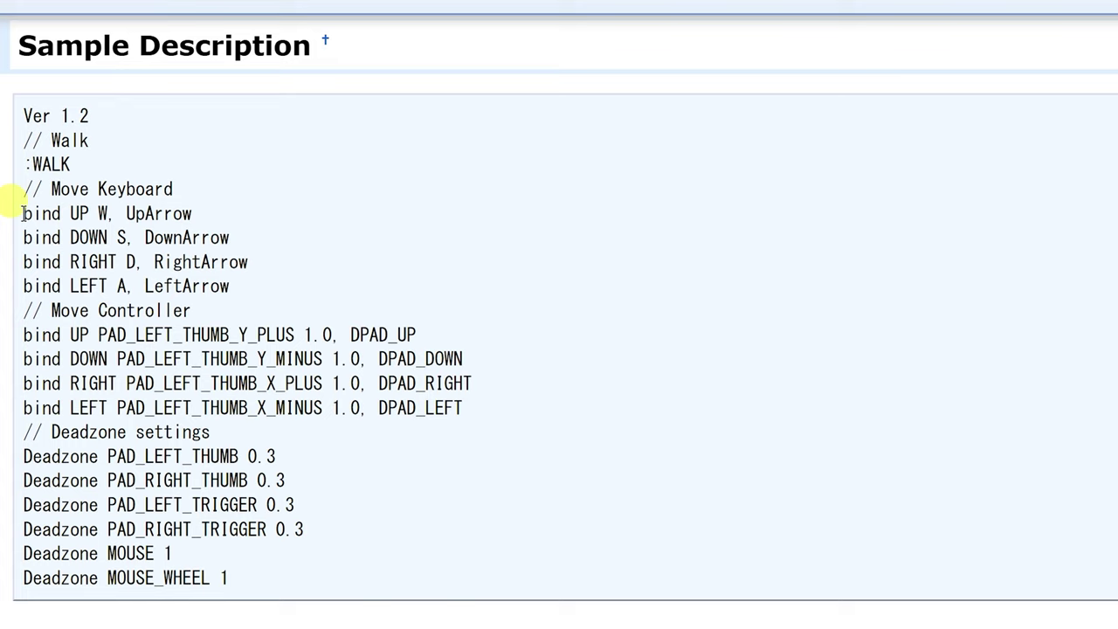
# Examine the keyboard bind line for UP in the wiki's Sample Description, including its bind keyword, input type, comma and assigned keys
pyautogui.moveTo(23, 213); pyautogui.dragTo(58, 213)
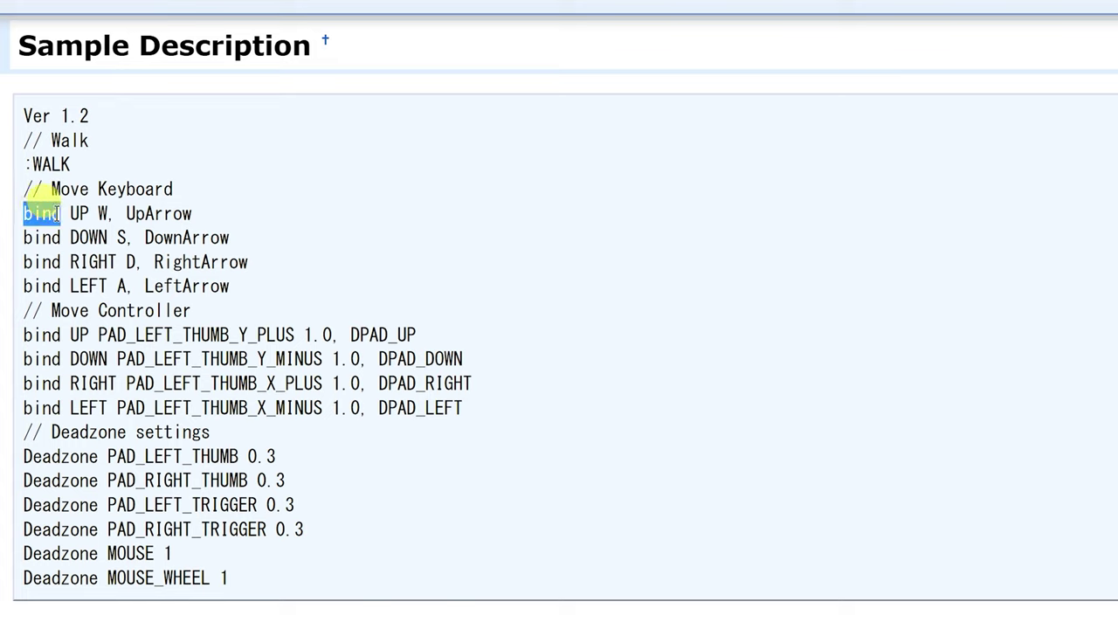
pyautogui.click(62, 213)
pyautogui.keyDown('shift'); pyautogui.click(143, 213); pyautogui.keyUp('shift')
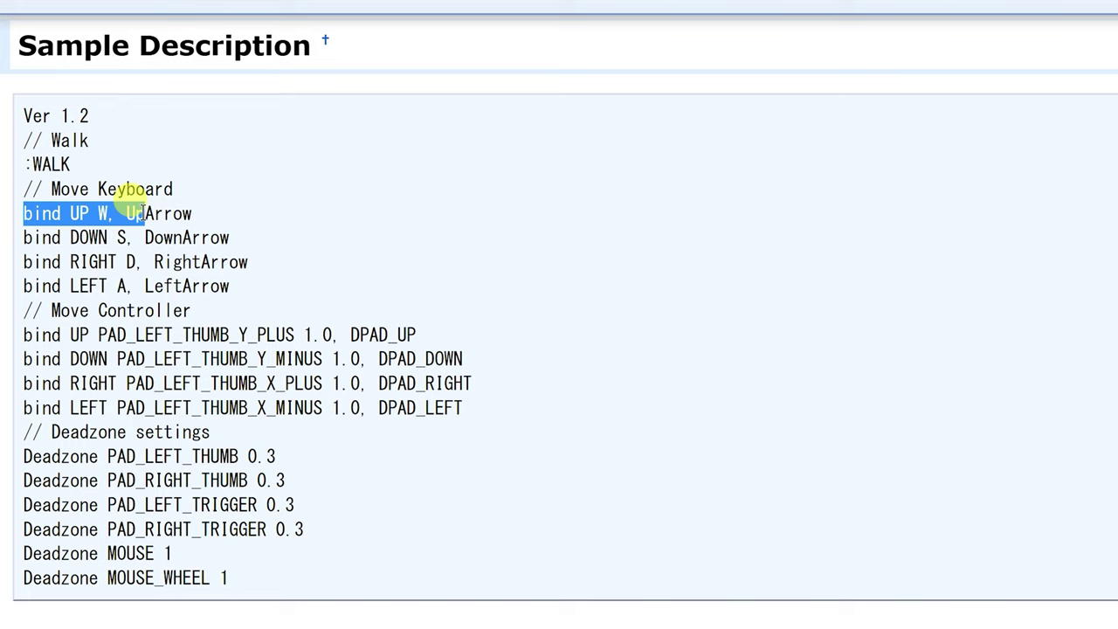
pyautogui.keyDown('shift'); pyautogui.click(193, 214); pyautogui.keyUp('shift')
pyautogui.click(196, 216)
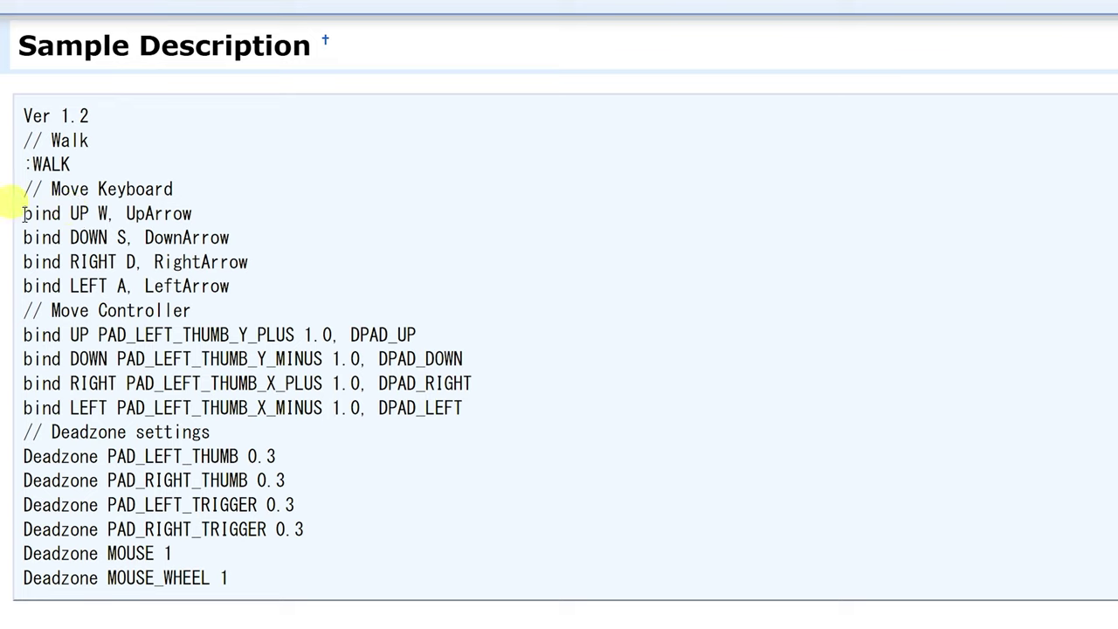
pyautogui.moveTo(68, 213); pyautogui.dragTo(91, 214)
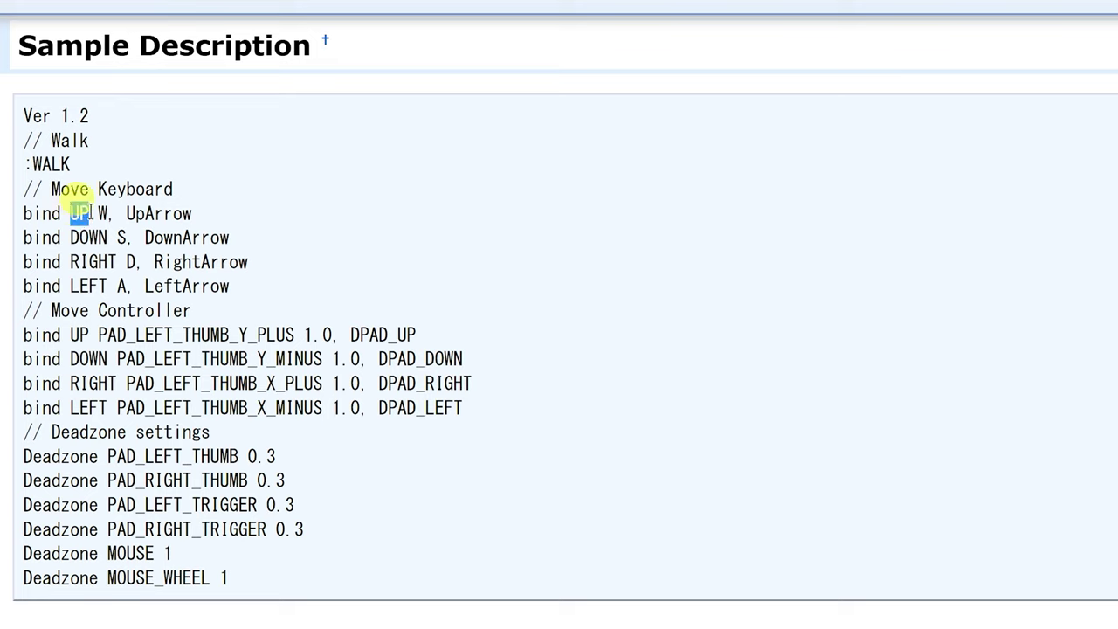
pyautogui.moveTo(98, 213); pyautogui.dragTo(193, 213)
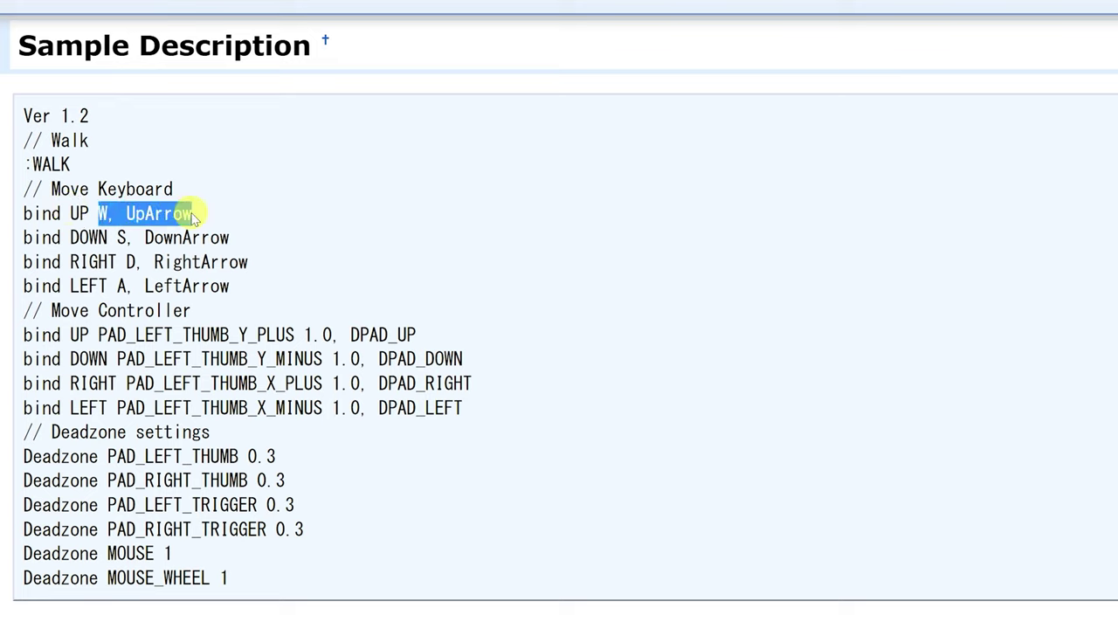
pyautogui.click(102, 216)
pyautogui.moveTo(106, 214); pyautogui.dragTo(113, 216)
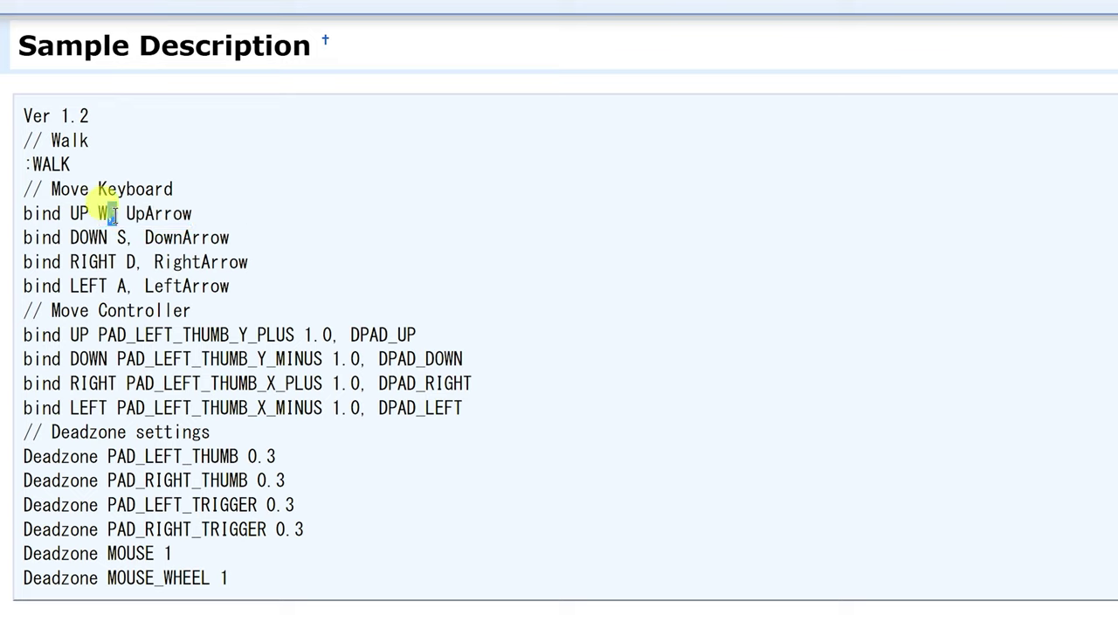
pyautogui.click(213, 213)
pyautogui.moveTo(207, 213); pyautogui.dragTo(90, 213)
# Examine the keyboard bind lines for DOWN, RIGHT and LEFT in the wiki sample and compare their input types with UP
pyautogui.click(25, 237)
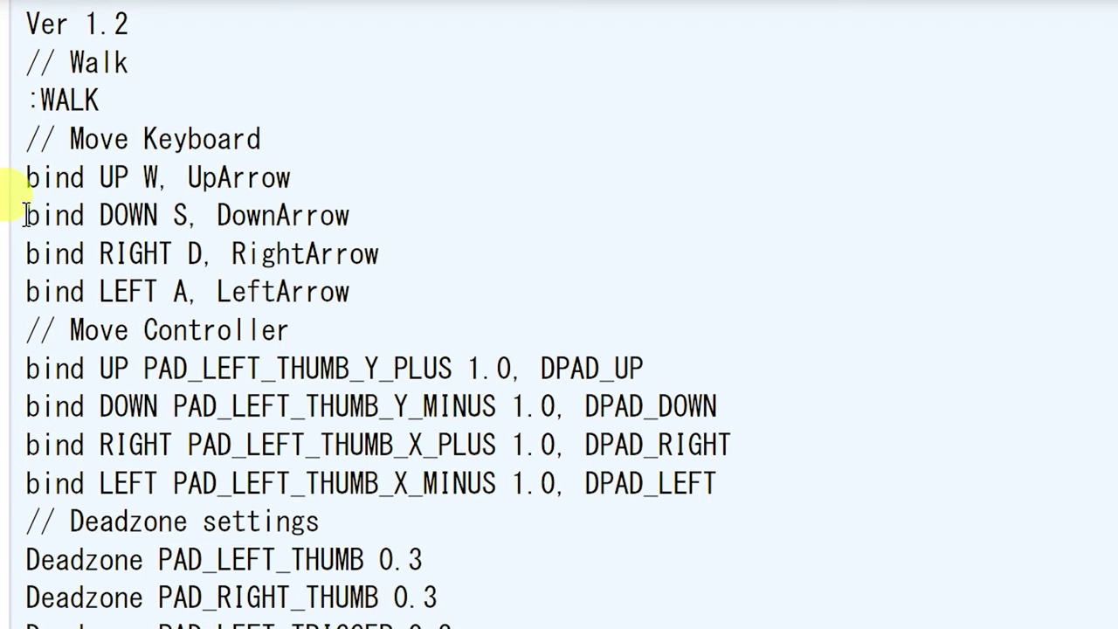
pyautogui.moveTo(10, 217); pyautogui.dragTo(348, 215)
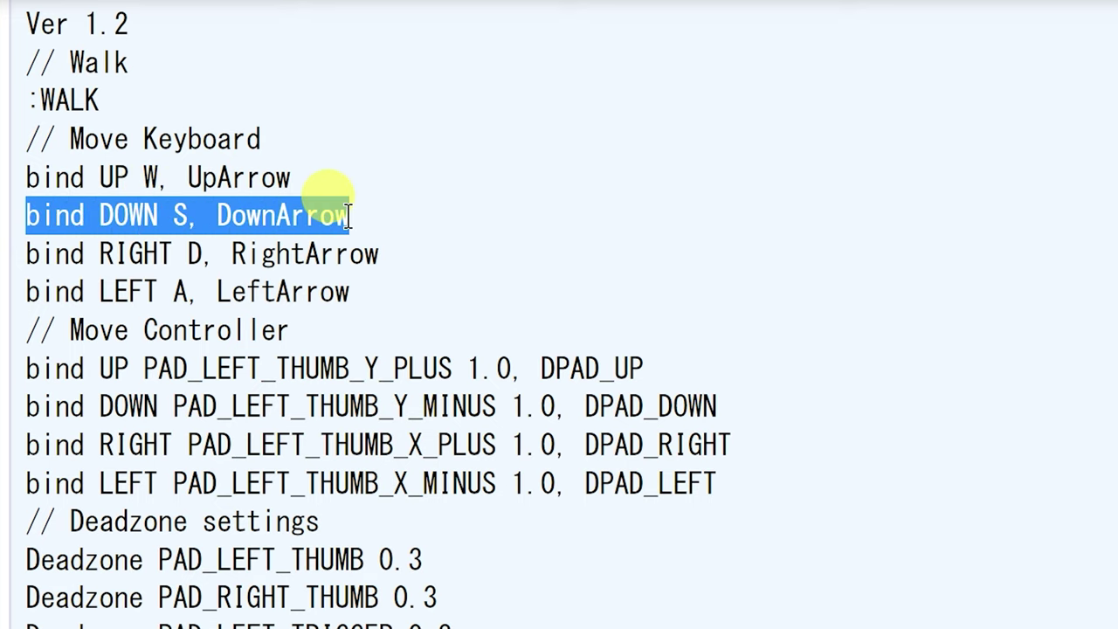
pyautogui.moveTo(25, 253); pyautogui.dragTo(392, 254)
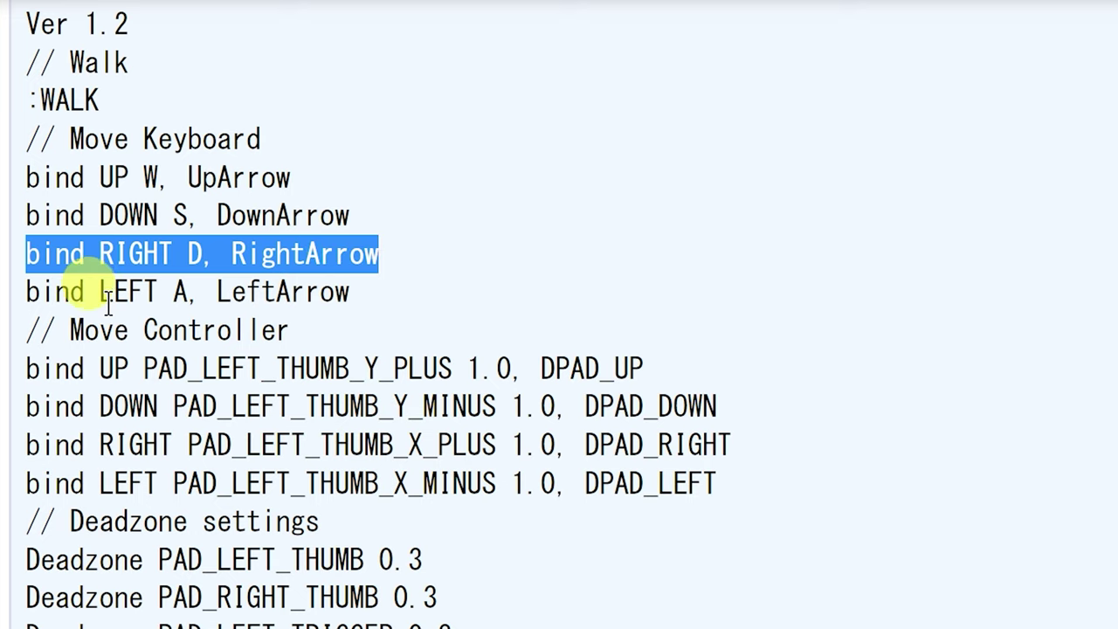
pyautogui.moveTo(100, 292); pyautogui.dragTo(325, 262)
pyautogui.click(387, 291)
pyautogui.moveTo(326, 178); pyautogui.dragTo(140, 178)
pyautogui.doubleClick(106, 178)
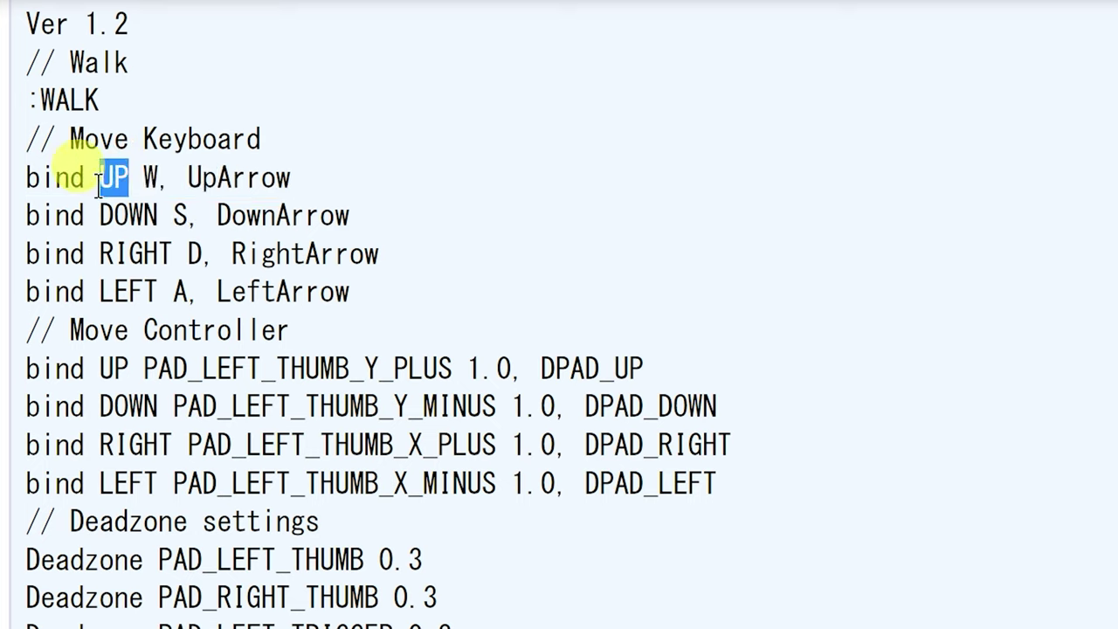
pyautogui.moveTo(99, 215); pyautogui.dragTo(157, 214)
pyautogui.click(154, 318)
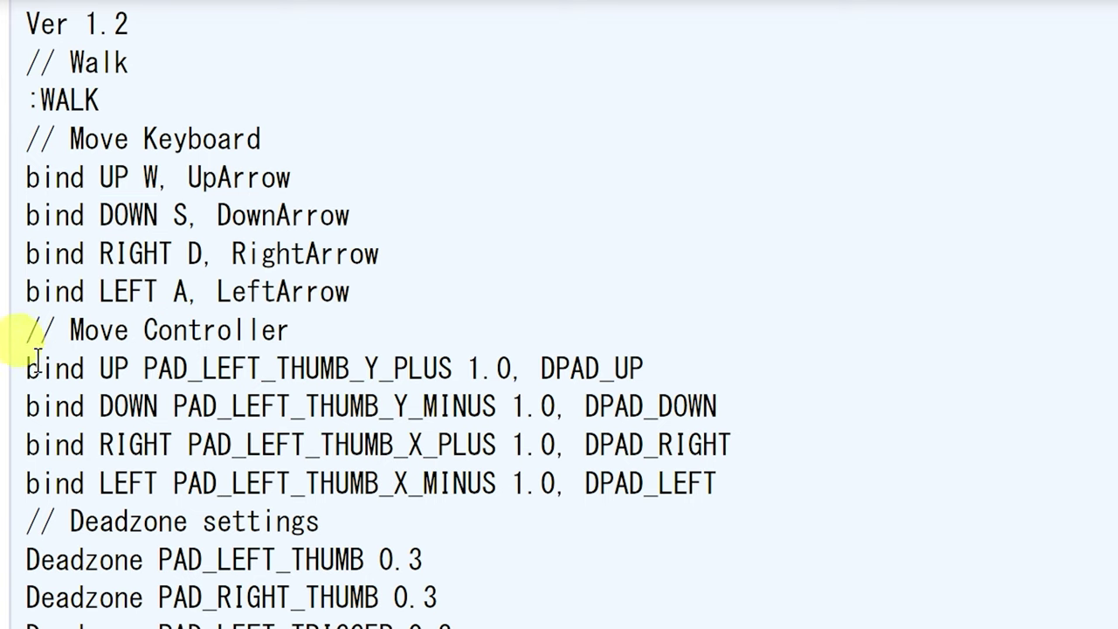
# Examine the controller bind line for UP in the wiki sample, including PAD_LEFT_THUMB_Y_PLUS and its analog value
pyautogui.moveTo(32, 365); pyautogui.dragTo(579, 353)
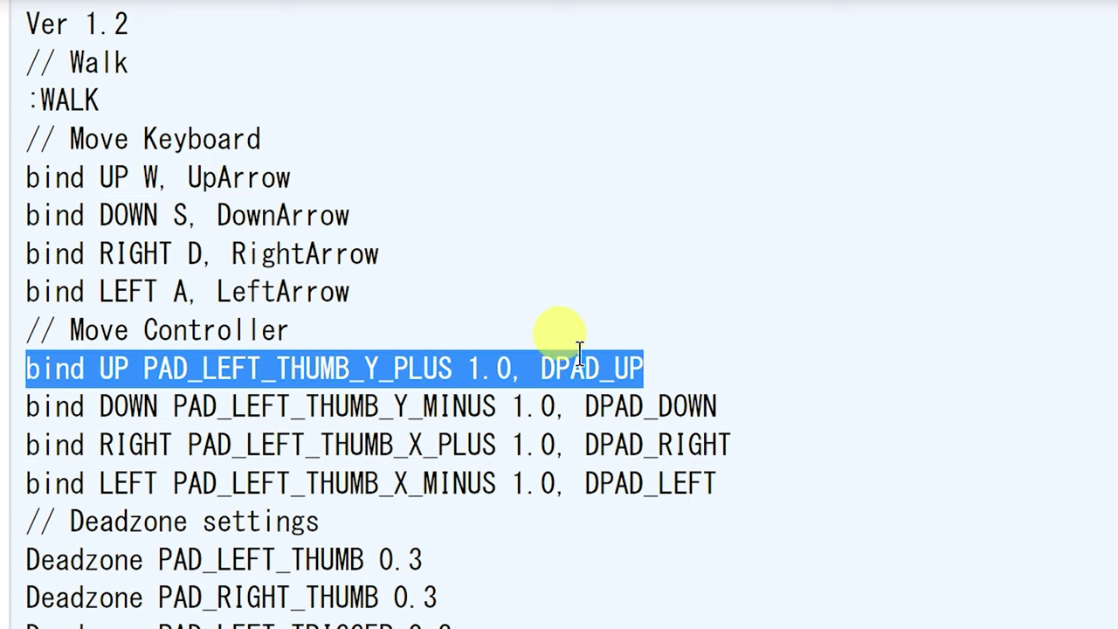
pyautogui.click(162, 367)
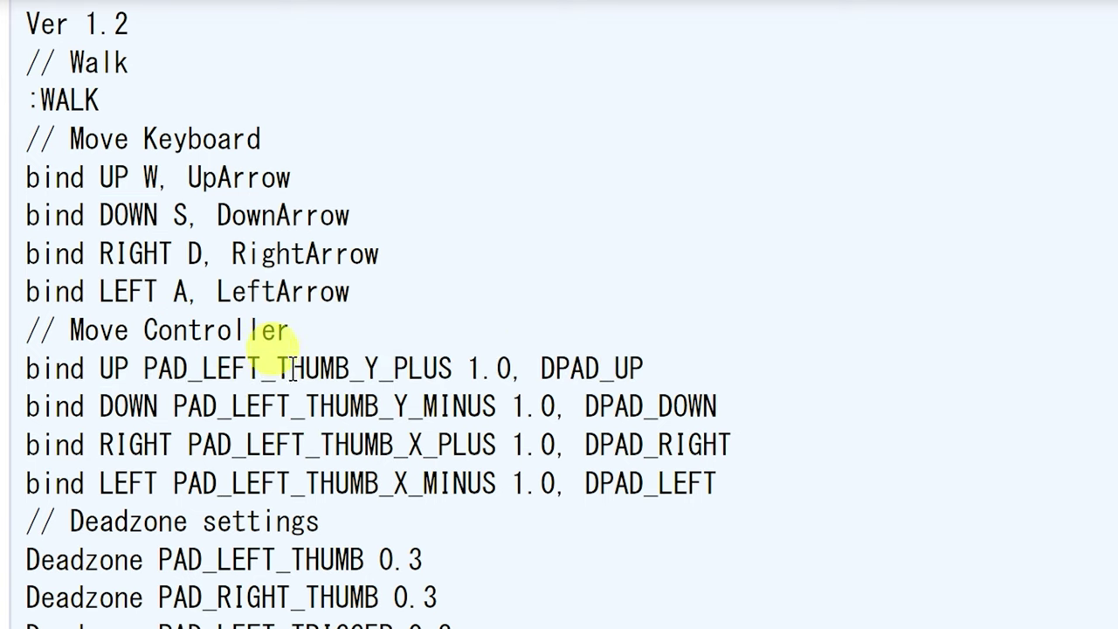
pyautogui.click(486, 360)
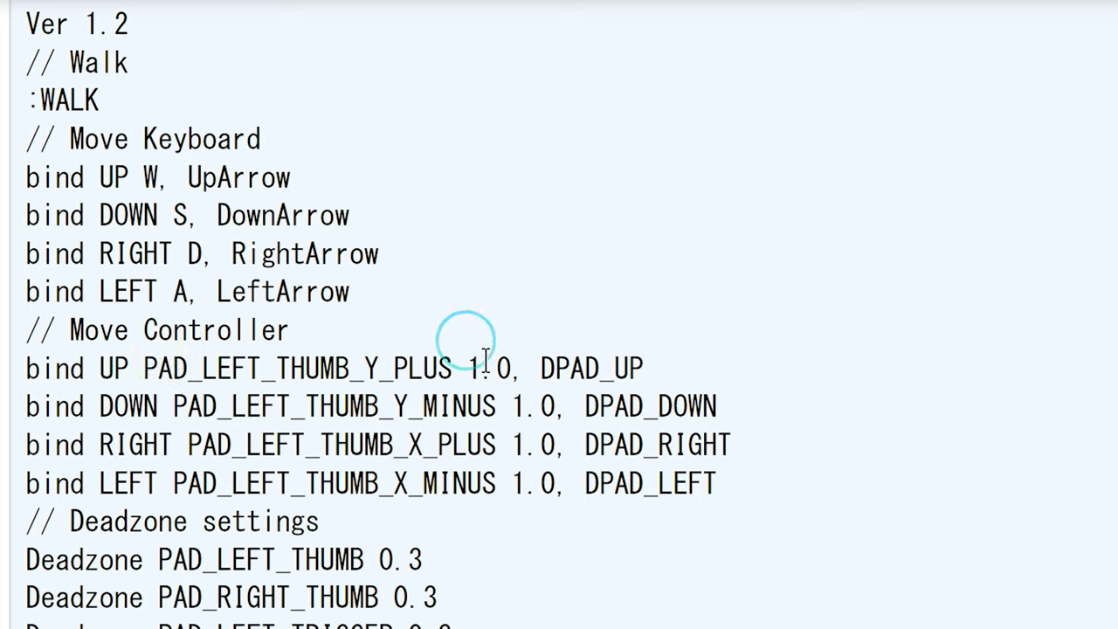
pyautogui.doubleClick(486, 360)
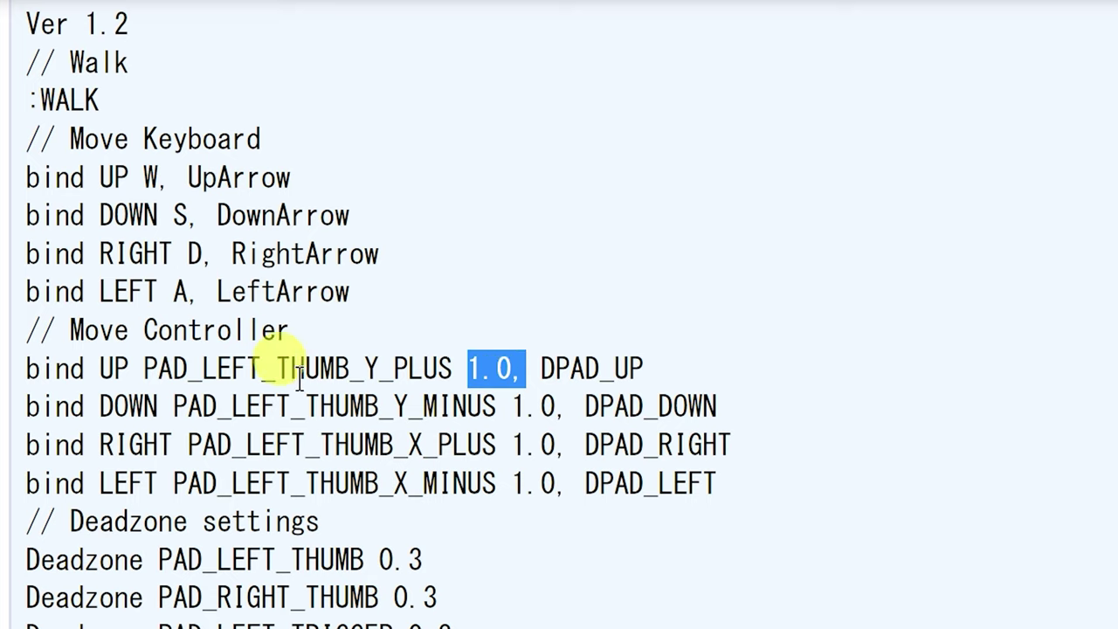
pyautogui.moveTo(144, 367); pyautogui.dragTo(425, 365)
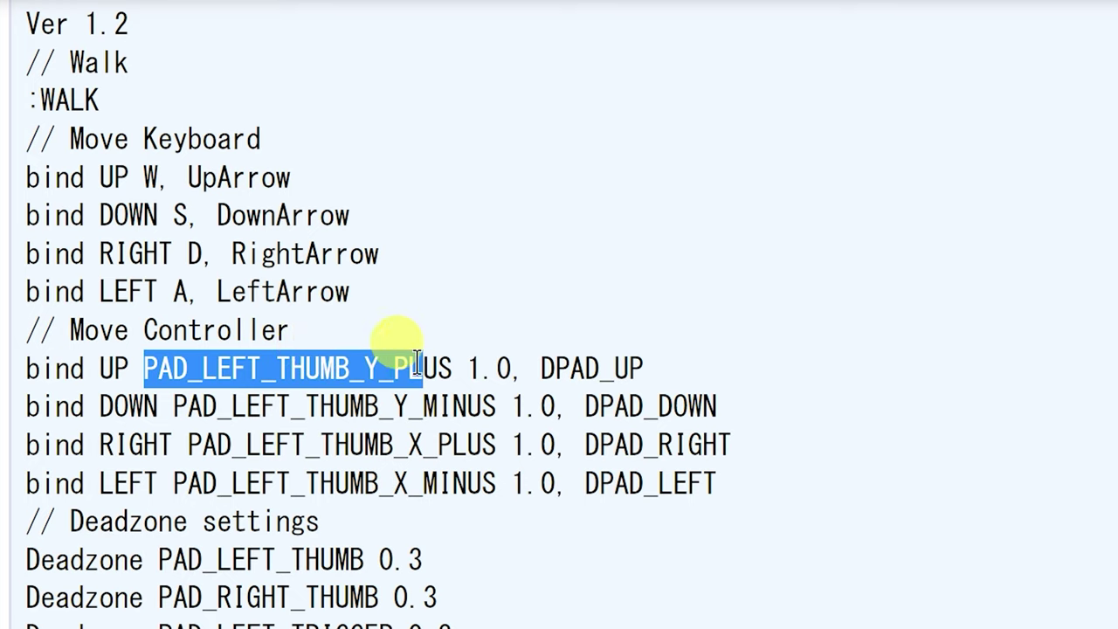
pyautogui.click(395, 369)
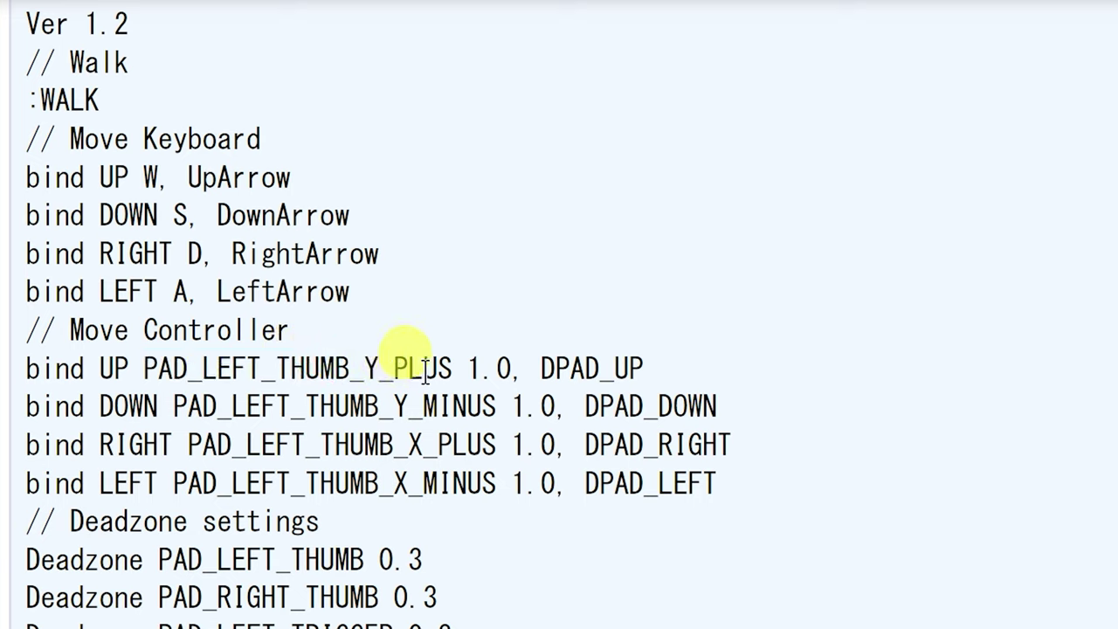
pyautogui.moveTo(468, 368); pyautogui.dragTo(492, 365)
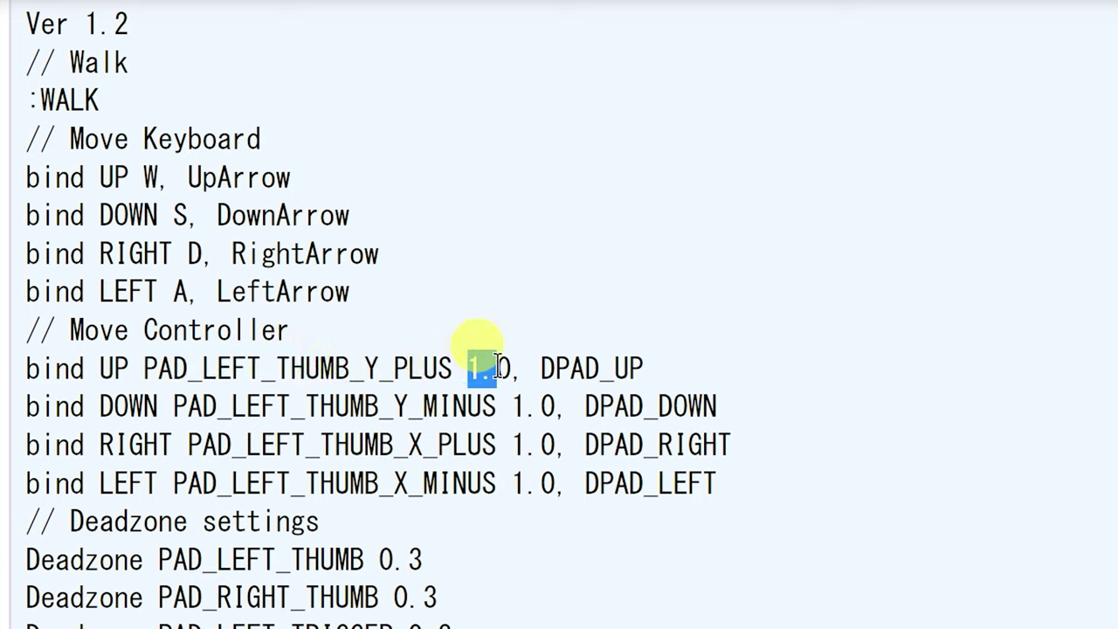
pyautogui.keyDown('shift'); pyautogui.click(506, 365); pyautogui.keyUp('shift')
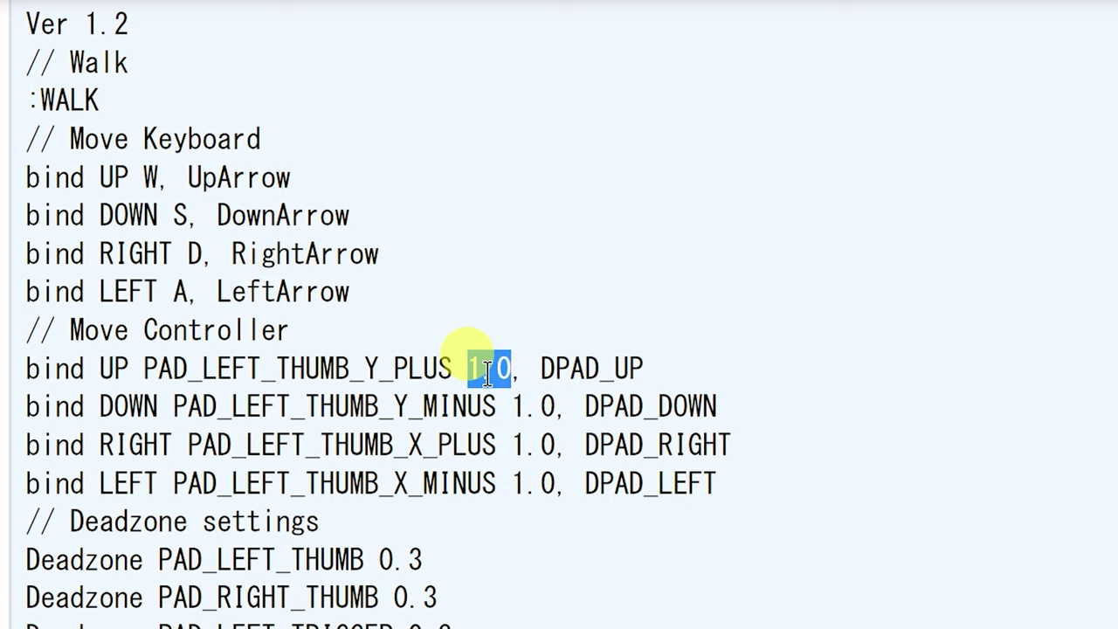
pyautogui.moveTo(100, 368); pyautogui.dragTo(128, 368)
# Examine the Deadzone settings in the wiki sample, focusing on the PAD_LEFT_THUMB line and its value
pyautogui.scroll(-3, 128, 368)
pyautogui.moveTo(27, 308); pyautogui.dragTo(150, 319)
pyautogui.click(174, 313)
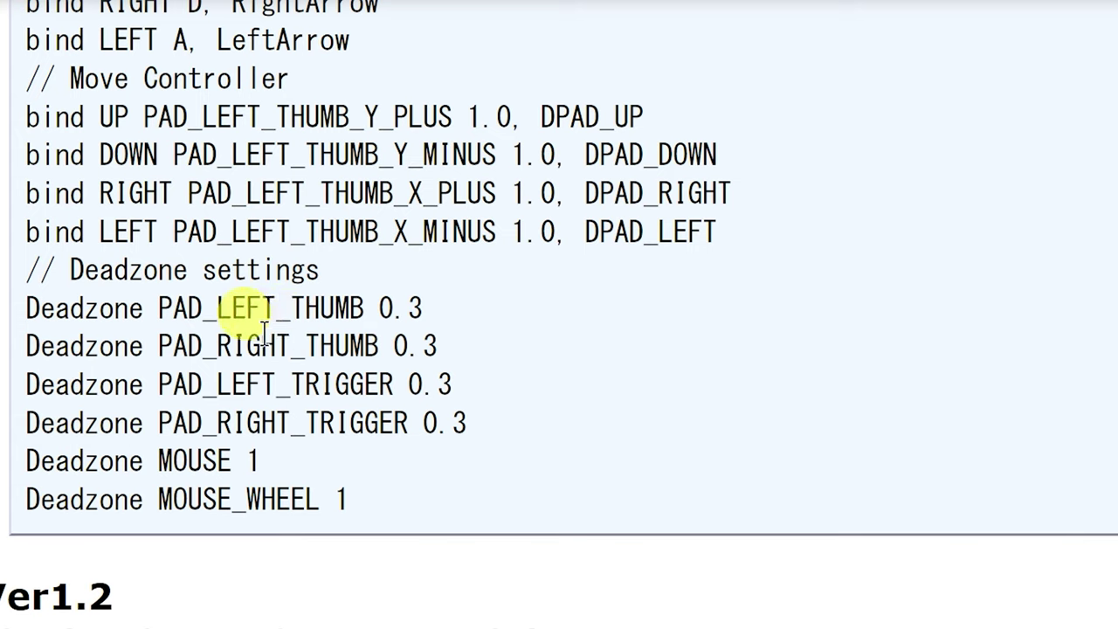
pyautogui.moveTo(173, 309); pyautogui.dragTo(449, 320)
pyautogui.click(358, 307)
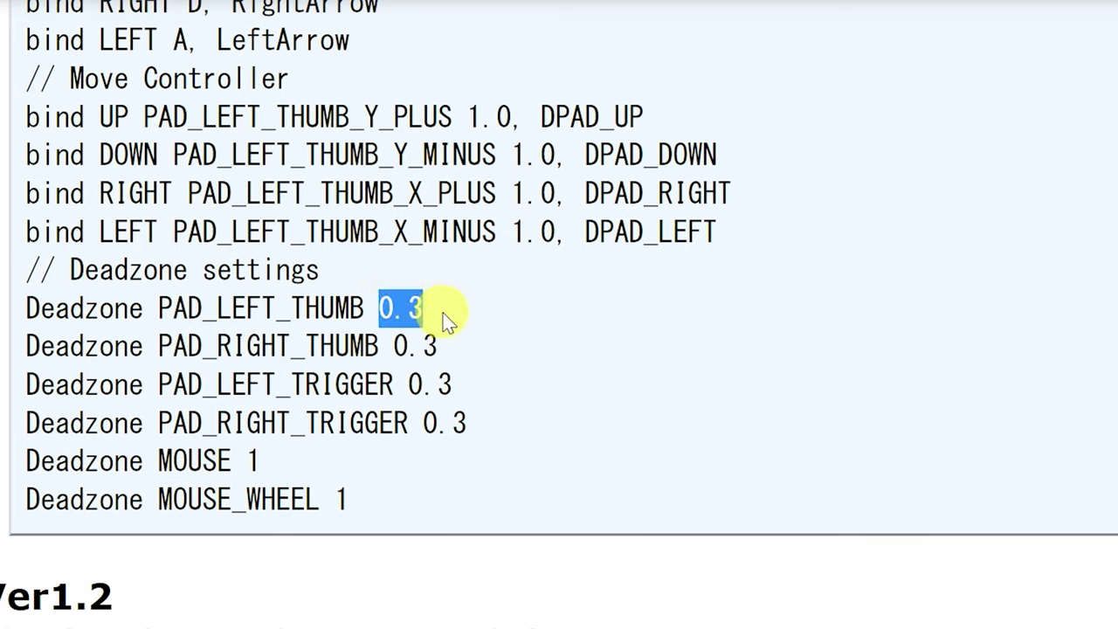
pyautogui.click(486, 324)
pyautogui.doubleClick(439, 320)
pyautogui.click(148, 283)
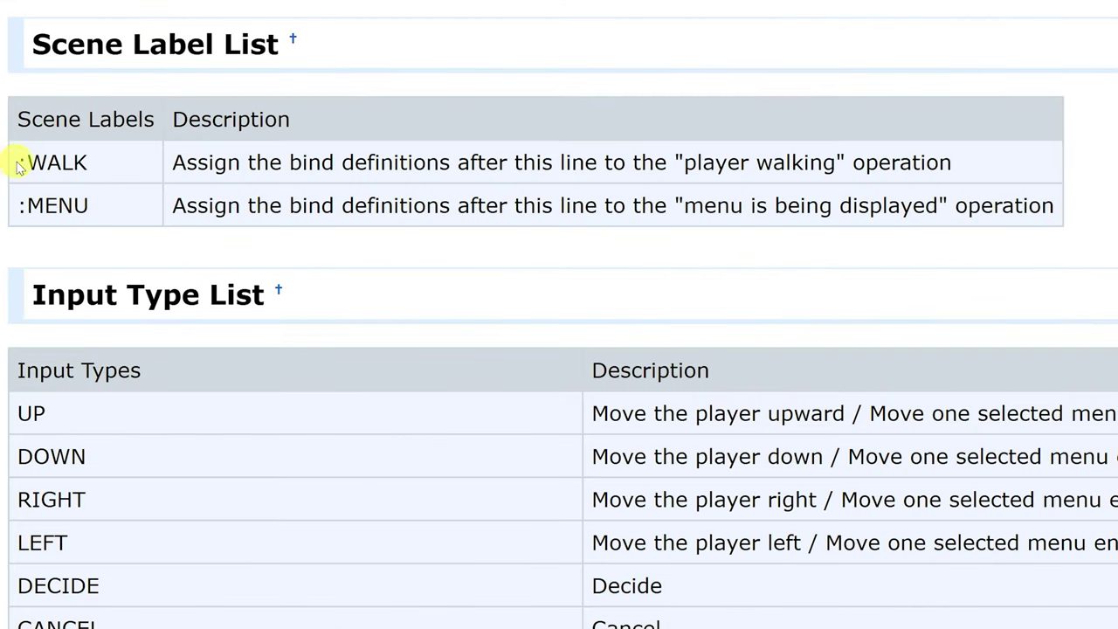
# Examine the :WALK and :MENU entries in the Scene Label List and the Input Type List entries from UP to ACTION1
pyautogui.moveTo(19, 166); pyautogui.dragTo(108, 205)
pyautogui.click(142, 206)
pyautogui.scroll(-3, 142, 205)
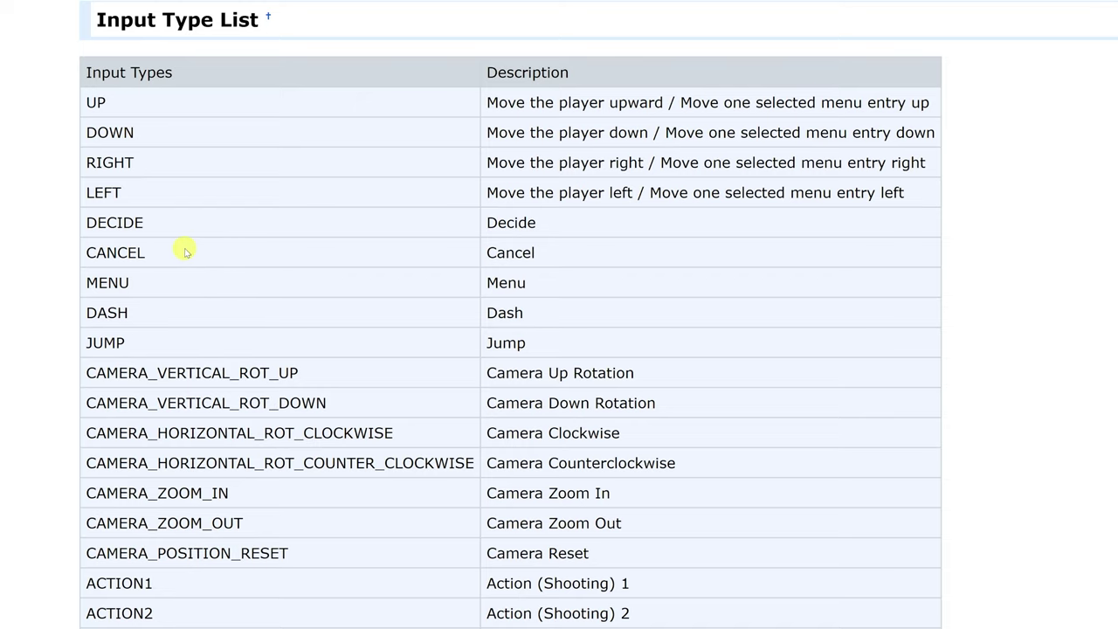
pyautogui.scroll(-1, 156, 202)
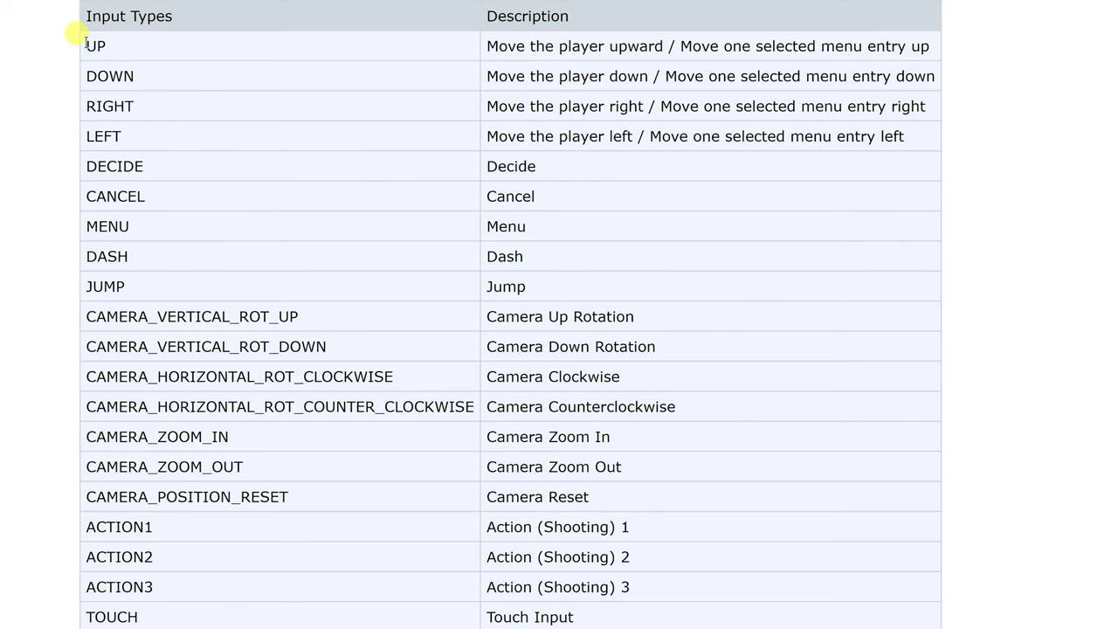
pyautogui.moveTo(86, 44); pyautogui.dragTo(302, 614)
pyautogui.click(175, 276)
pyautogui.moveTo(169, 531); pyautogui.dragTo(89, 530)
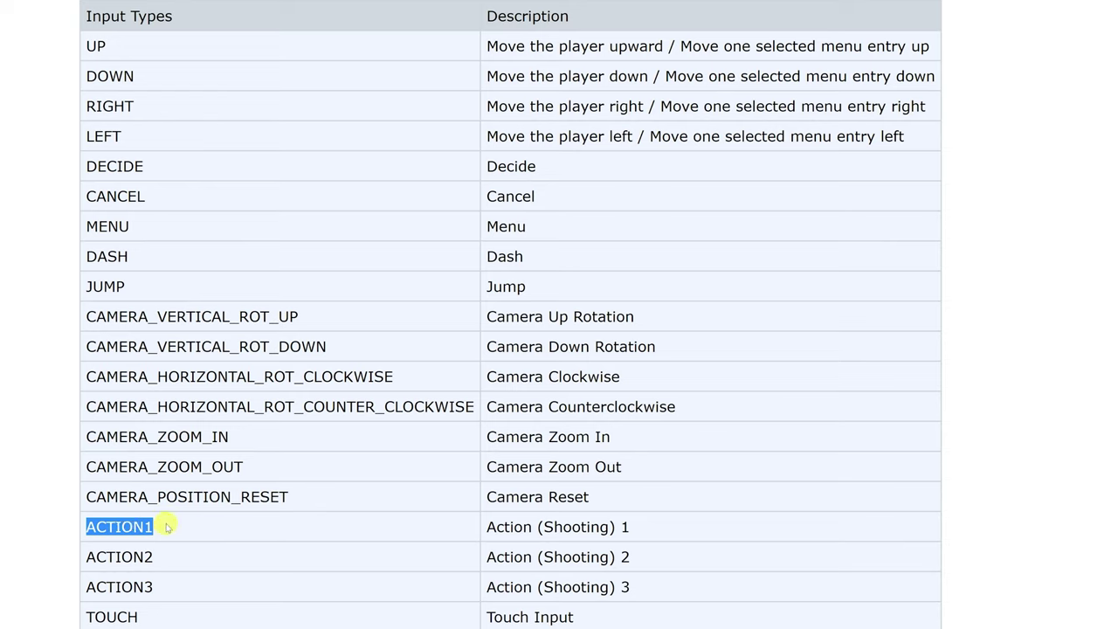
pyautogui.click(166, 527)
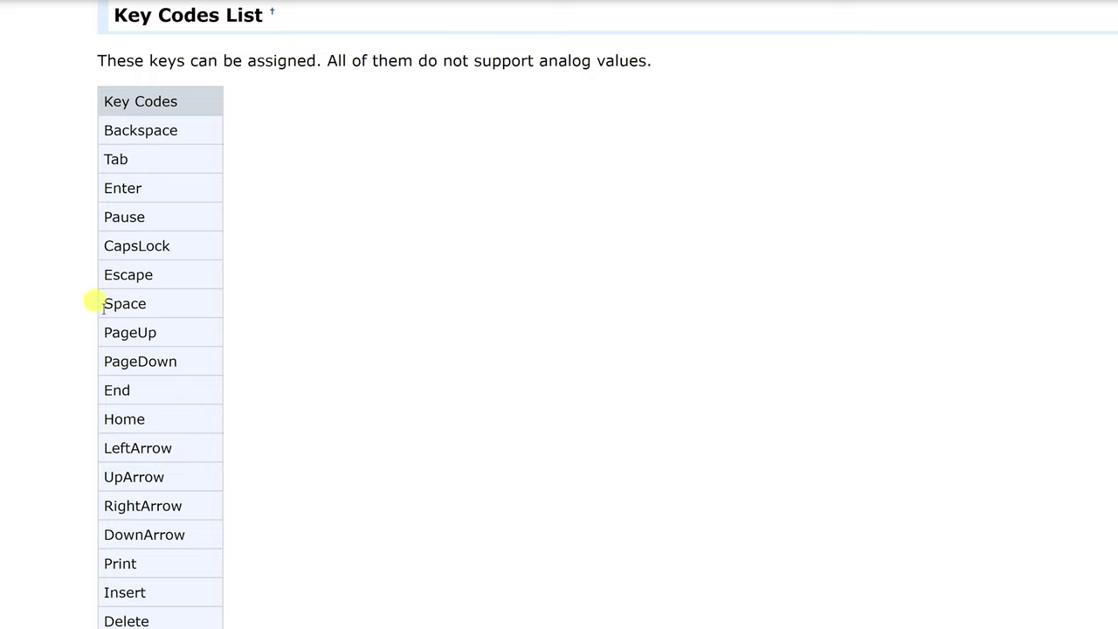
# Examine the Key Codes List from Space through the Alpha, letter, NumPad and function key codes
pyautogui.doubleClick(105, 303)
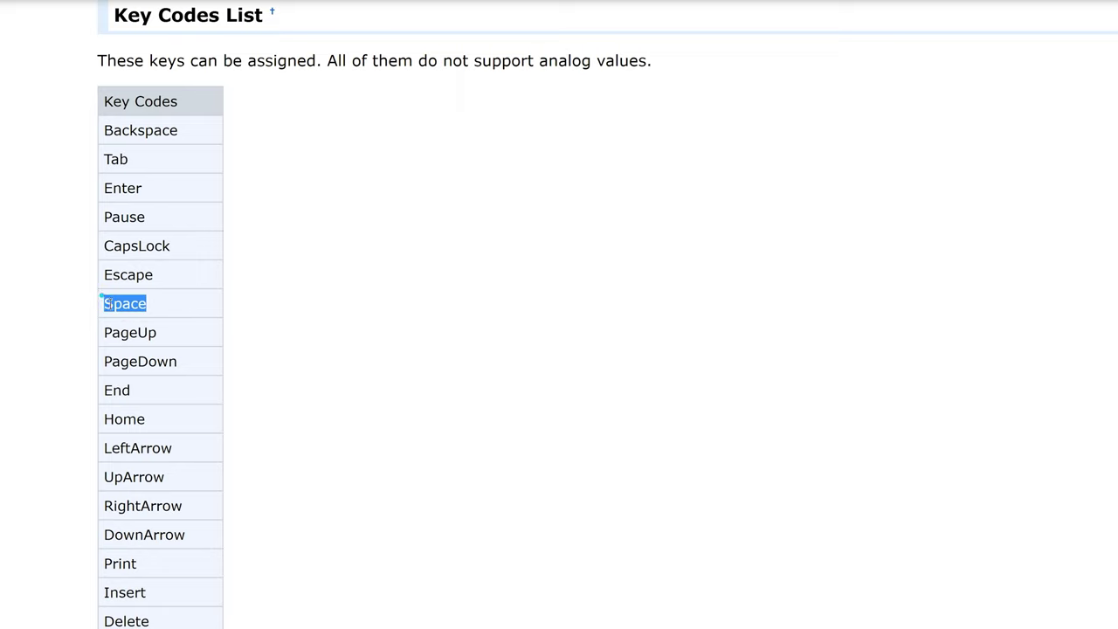
pyautogui.click(105, 302)
pyautogui.scroll(-4, 285, 58)
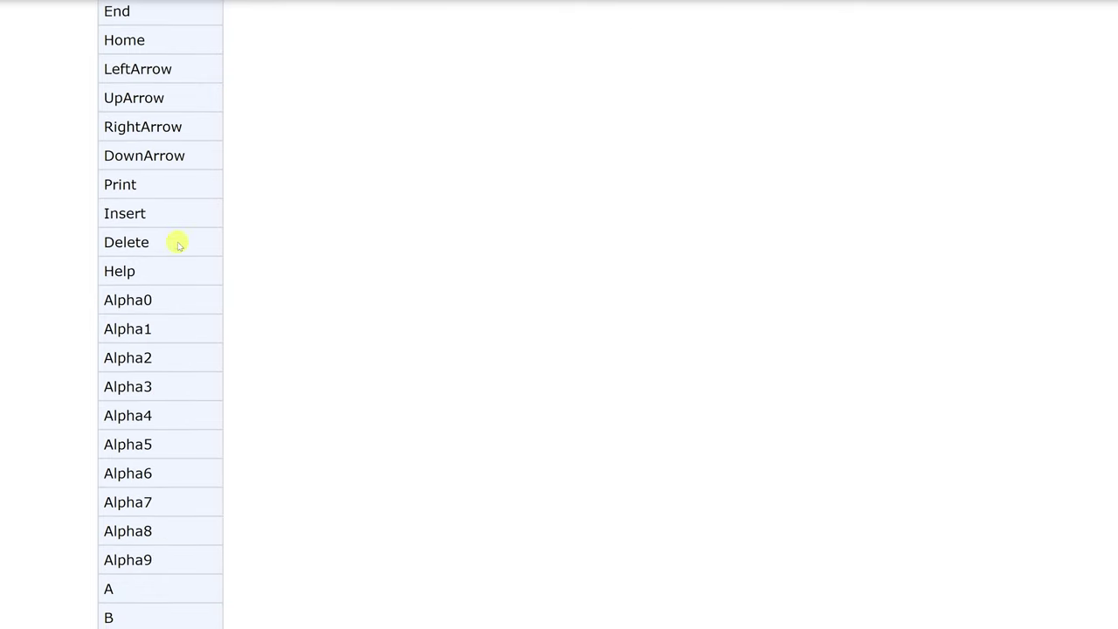
pyautogui.scroll(-2, 176, 226)
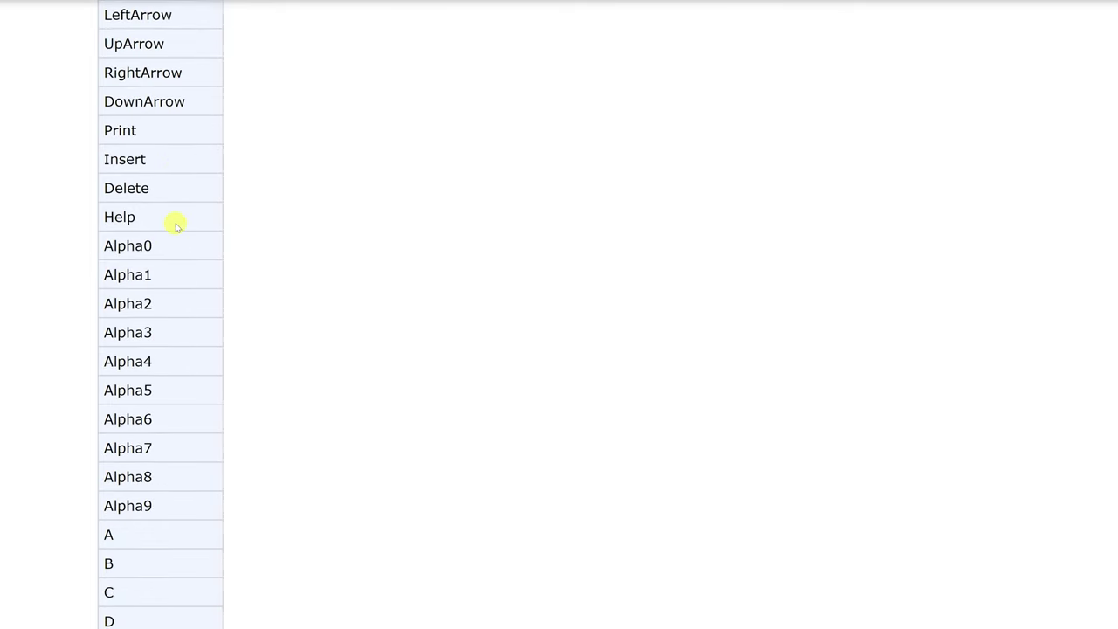
pyautogui.scroll(-1, 145, 157)
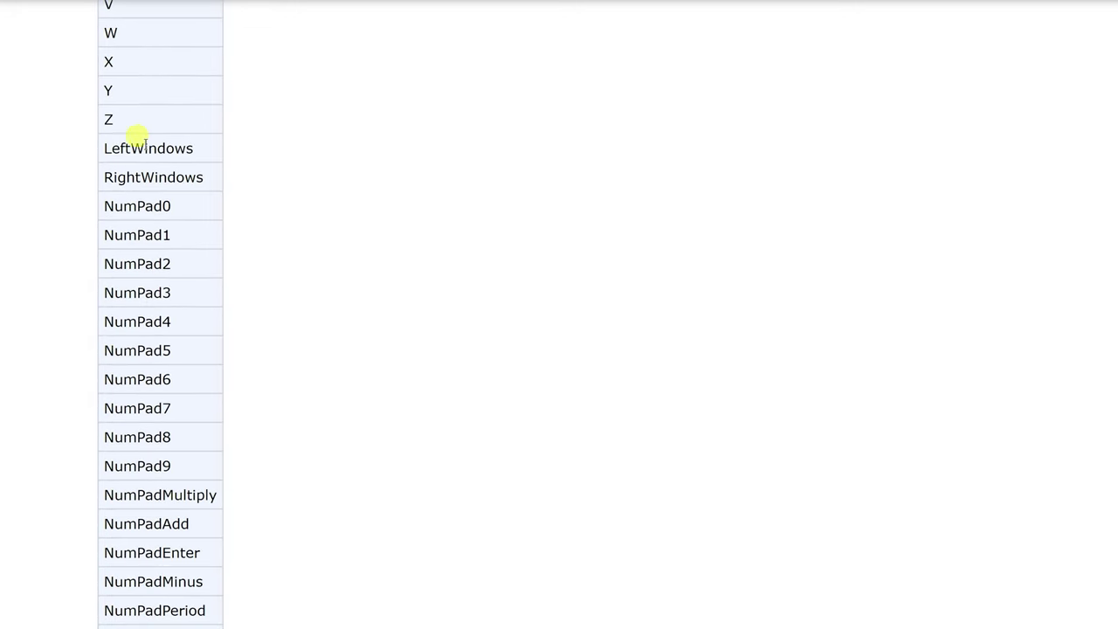
pyautogui.scroll(-1, 164, 234)
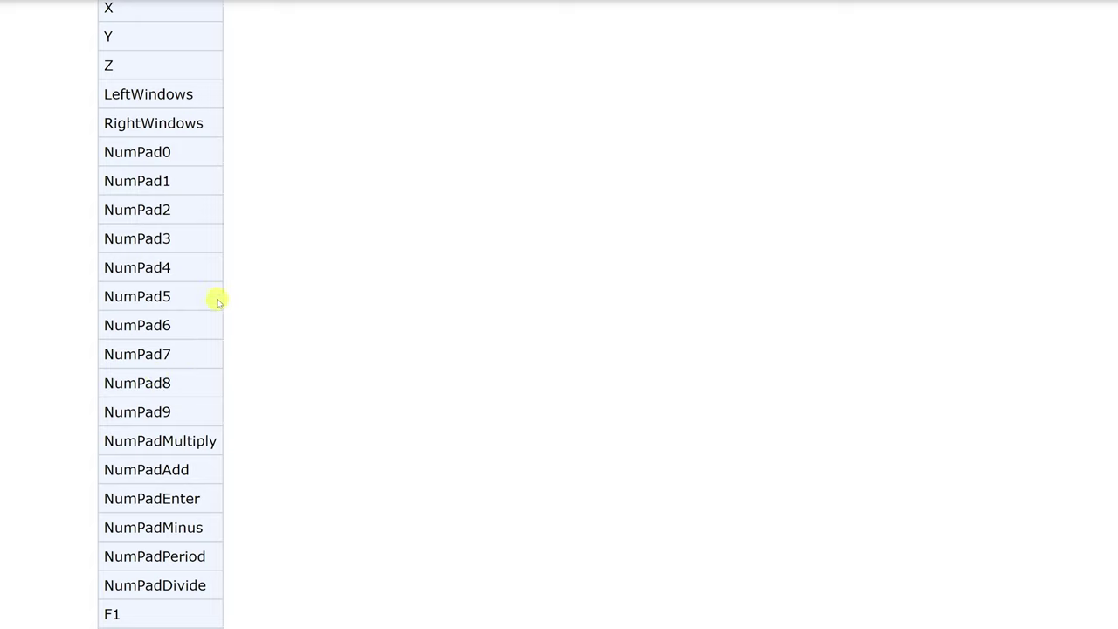
pyautogui.scroll(-6, 218, 300)
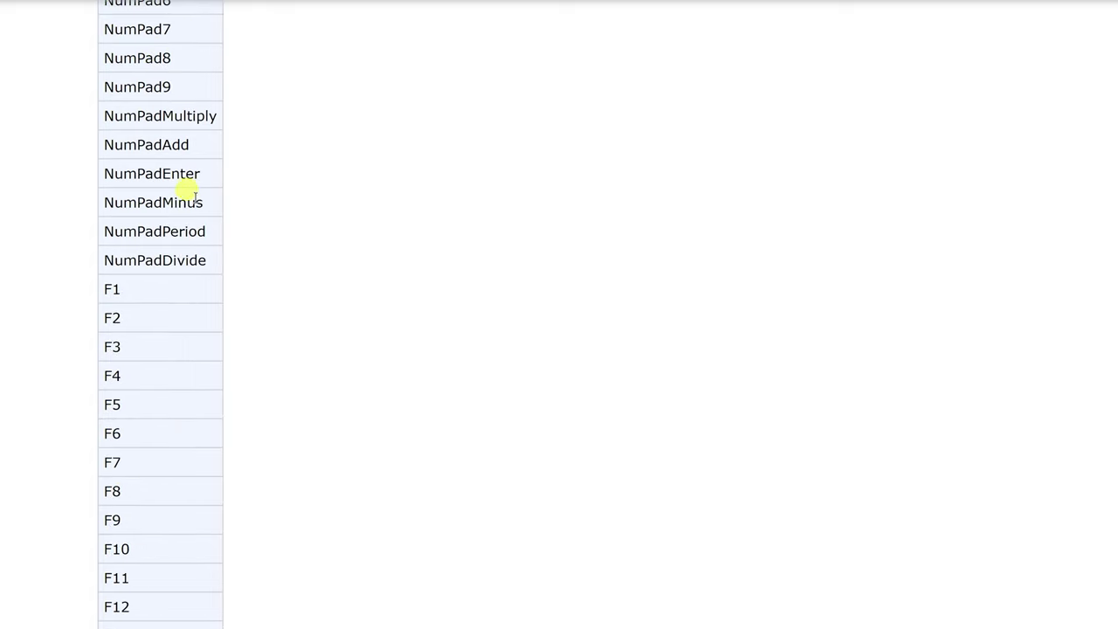
pyautogui.scroll(-3, 134, 163)
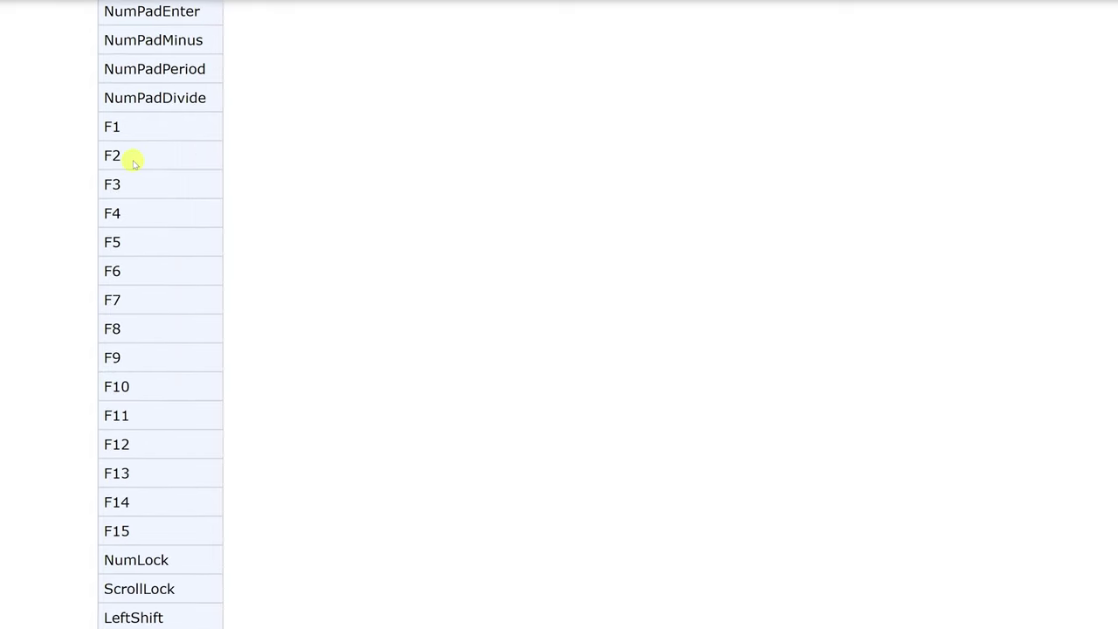
pyautogui.scroll(-5, 143, 293)
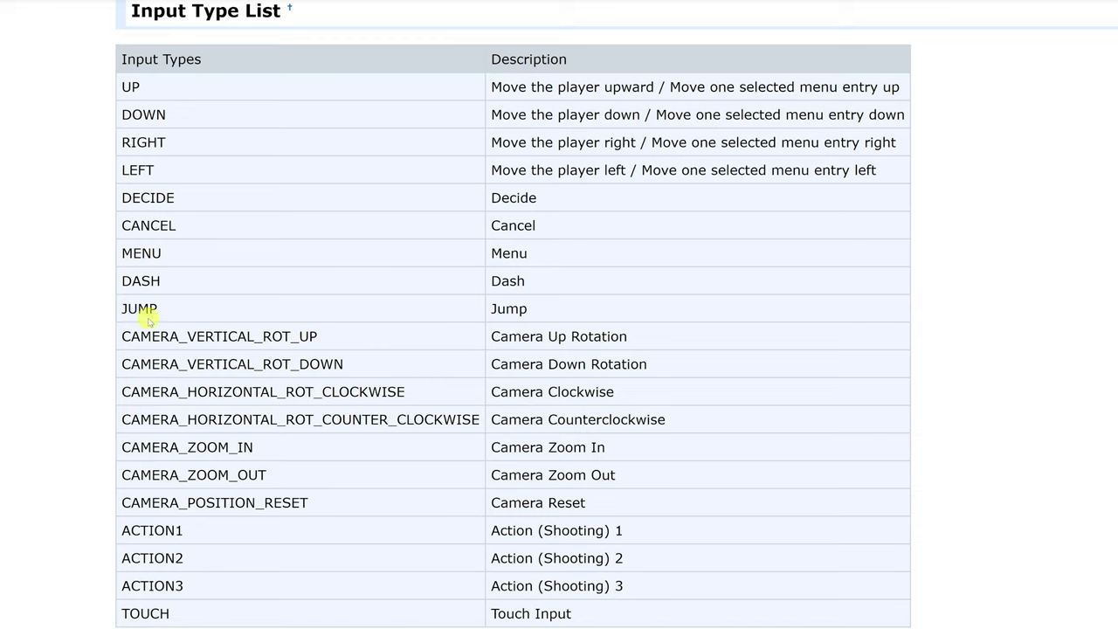
# Examine the JUMP entry in the wiki's Input Type List
pyautogui.moveTo(158, 310); pyautogui.dragTo(120, 316)
pyautogui.click(199, 308)
pyautogui.doubleClick(137, 308)
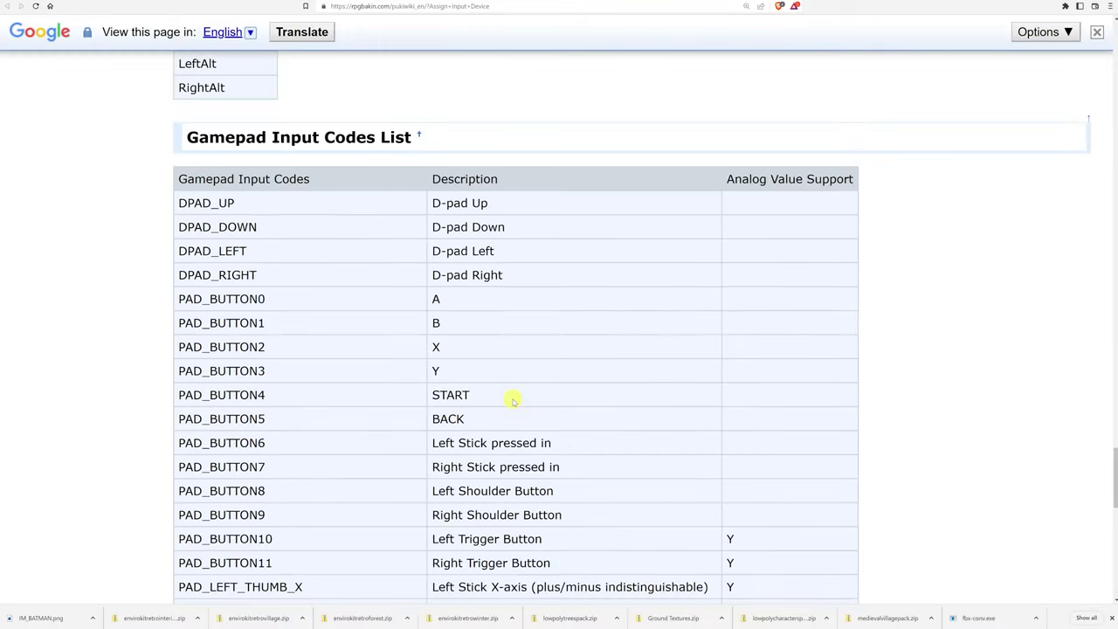
# Examine the Gamepad Input Codes List, from the D-pad and button codes to the stick codes and the Analog Value Support column
pyautogui.scroll(-1, 513, 400)
pyautogui.scroll(-5, 504, 395)
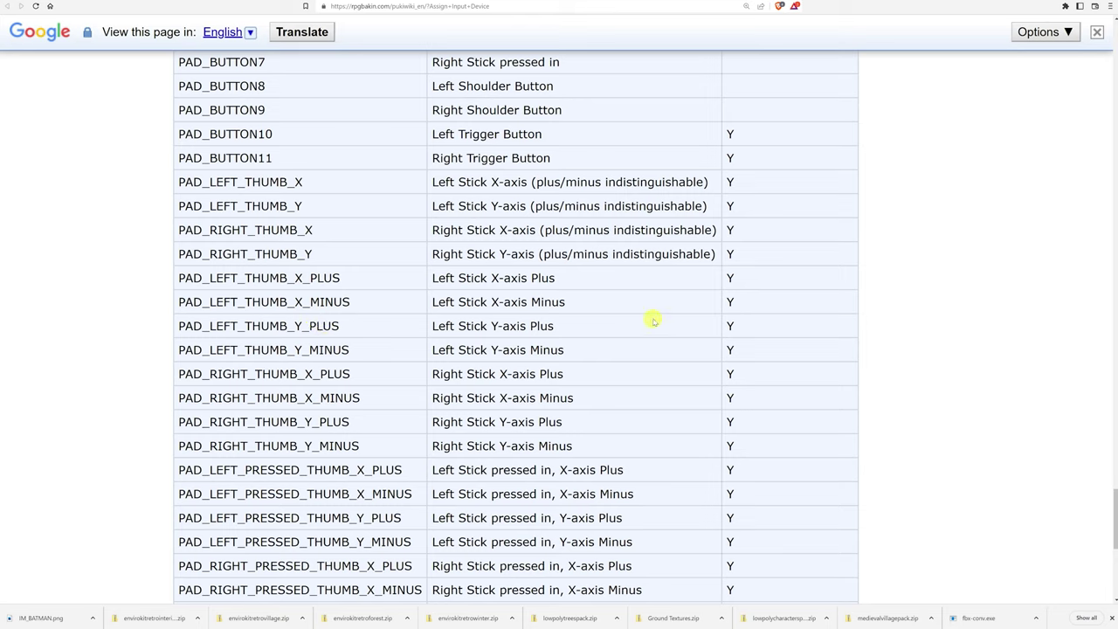
pyautogui.scroll(-1, 769, 292)
pyautogui.moveTo(739, 91); pyautogui.dragTo(745, 261)
pyautogui.click(742, 222)
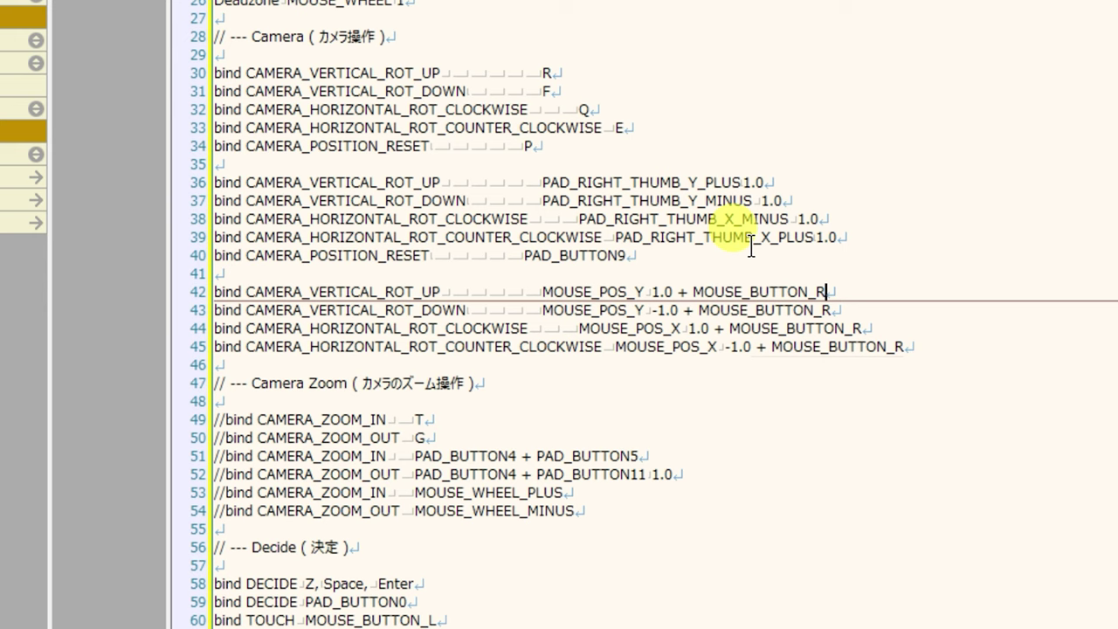
# Examine the mouse binding of CAMERA_VERTICAL_ROT_UP on line 42, focusing on the plus sign that combines MOUSE_POS_Y with MOUSE_BUTTON_R
pyautogui.moveTo(828, 292); pyautogui.dragTo(537, 301)
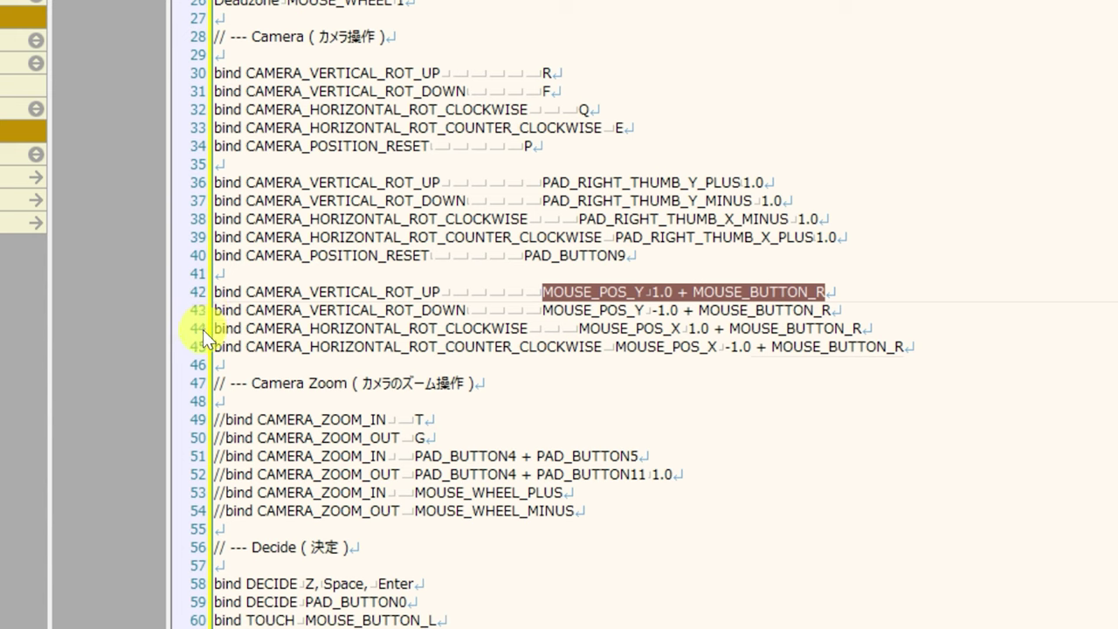
pyautogui.click(686, 307)
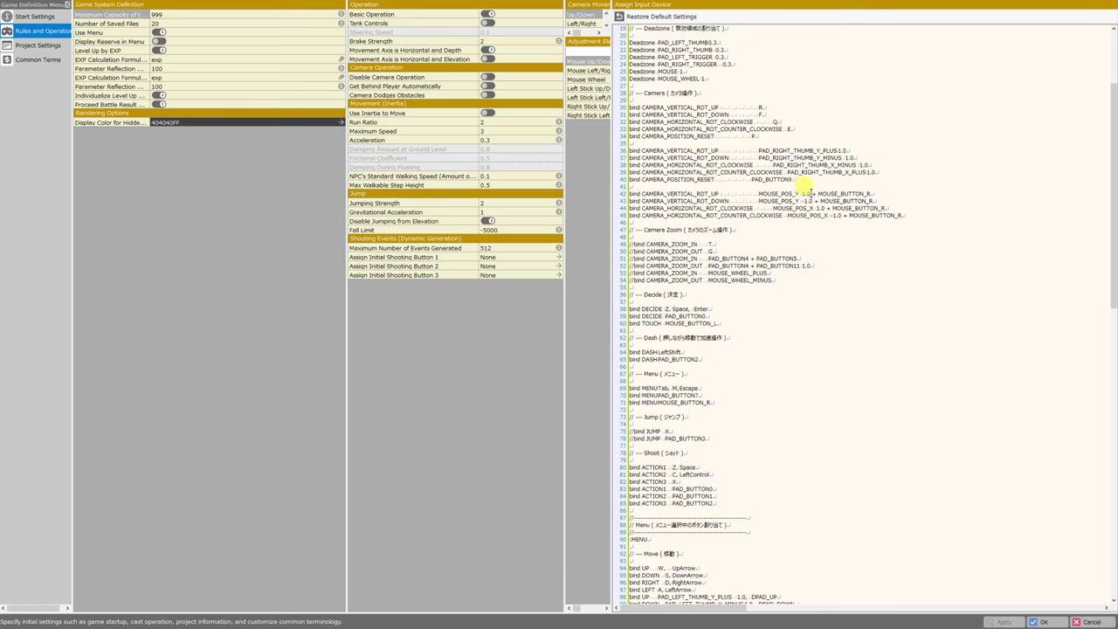
pyautogui.click(811, 193)
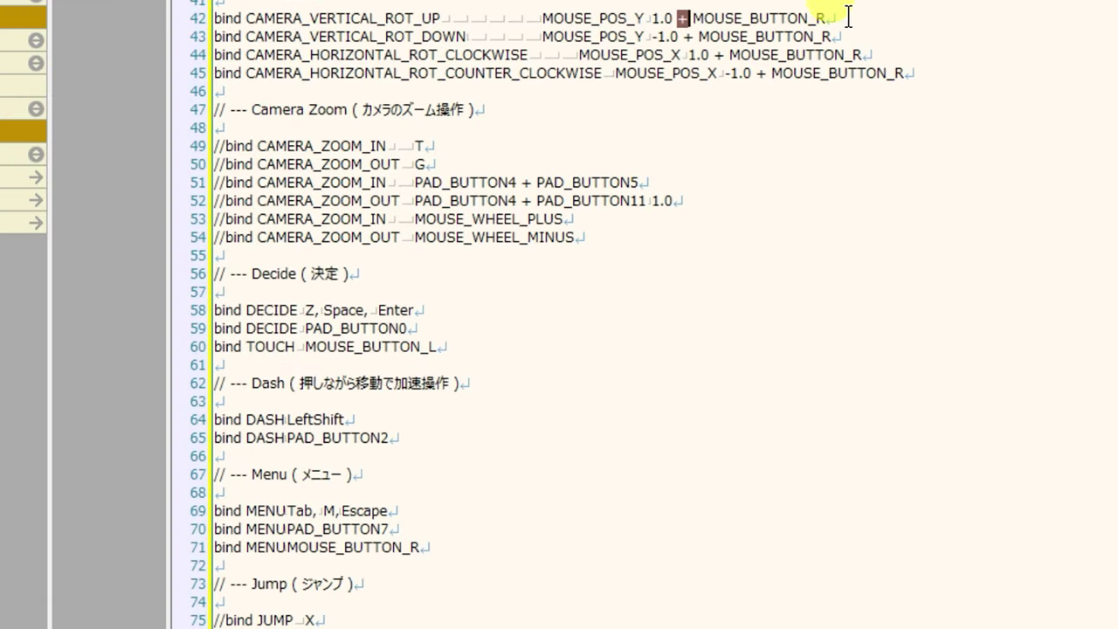
# Remove "+ MOUSE_BUTTON_R" from the mouse bindings of CAMERA_VERTICAL_ROT_UP and CAMERA_VERTICAL_ROT_DOWN on lines 42 and 43
pyautogui.press('End')
pyautogui.hotkey('shift', 'Left')
pyautogui.hotkey('shift', 'Left')
pyautogui.hotkey('shift', 'Left')
pyautogui.hotkey('shift', 'Left')
pyautogui.hotkey('shift', 'Left')
pyautogui.hotkey('shift', 'Left')
pyautogui.hotkey('shift', 'Left')
pyautogui.hotkey('shift', 'Left')
pyautogui.hotkey('shift', 'Left')
pyautogui.hotkey('shift', 'Left')
pyautogui.hotkey('shift', 'Left')
pyautogui.hotkey('shift', 'Left')
pyautogui.hotkey('shift', 'Left')
pyautogui.hotkey('shift', 'Left')
pyautogui.hotkey('shift', 'Left')
pyautogui.hotkey('shift', 'Left')
pyautogui.hotkey('shift', 'Left')
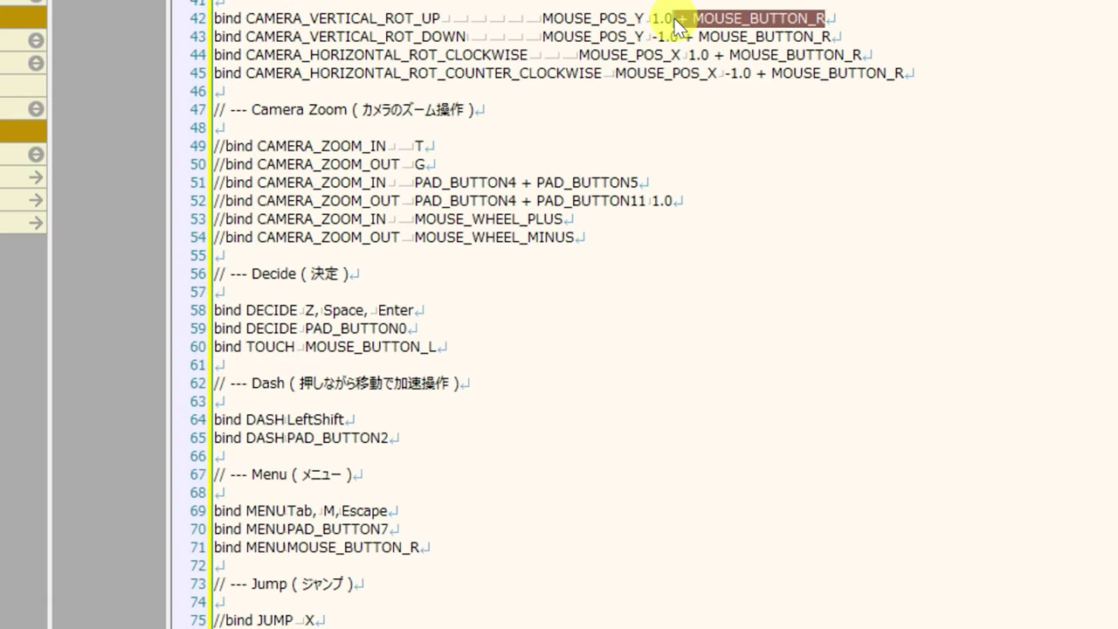
pyautogui.press('Delete')
pyautogui.moveTo(835, 36); pyautogui.dragTo(674, 35)
pyautogui.press('Delete')
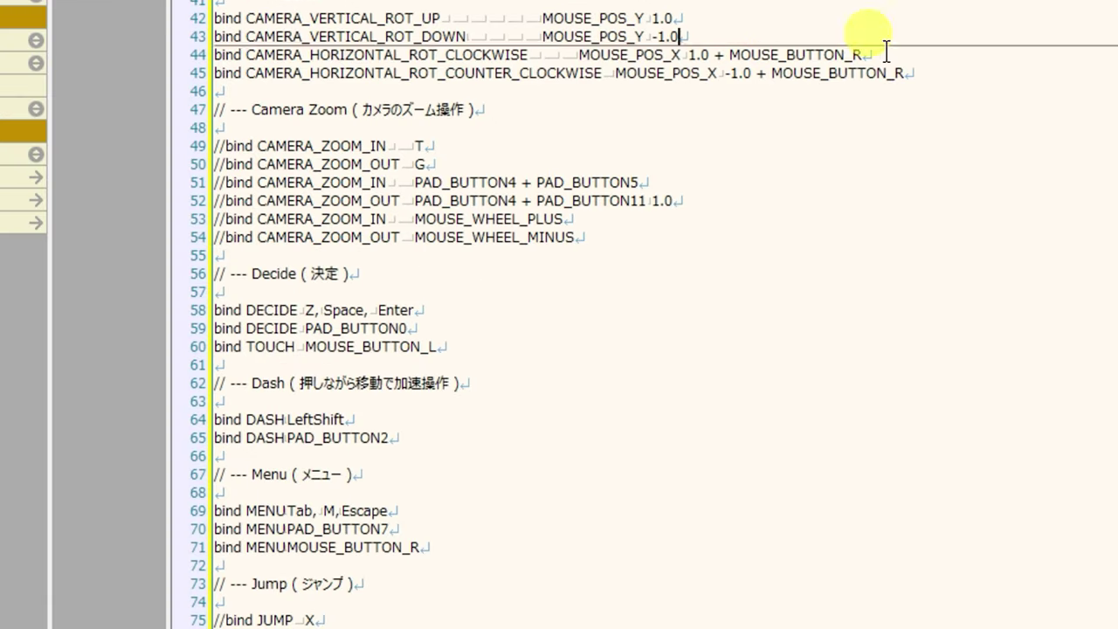
# Remove "+ MOUSE_BUTTON_R" from the clockwise and counter-clockwise CAMERA_HORIZONTAL_ROT mouse bindings on lines 44 and 45
pyautogui.moveTo(863, 54); pyautogui.dragTo(712, 52)
pyautogui.press('Delete')
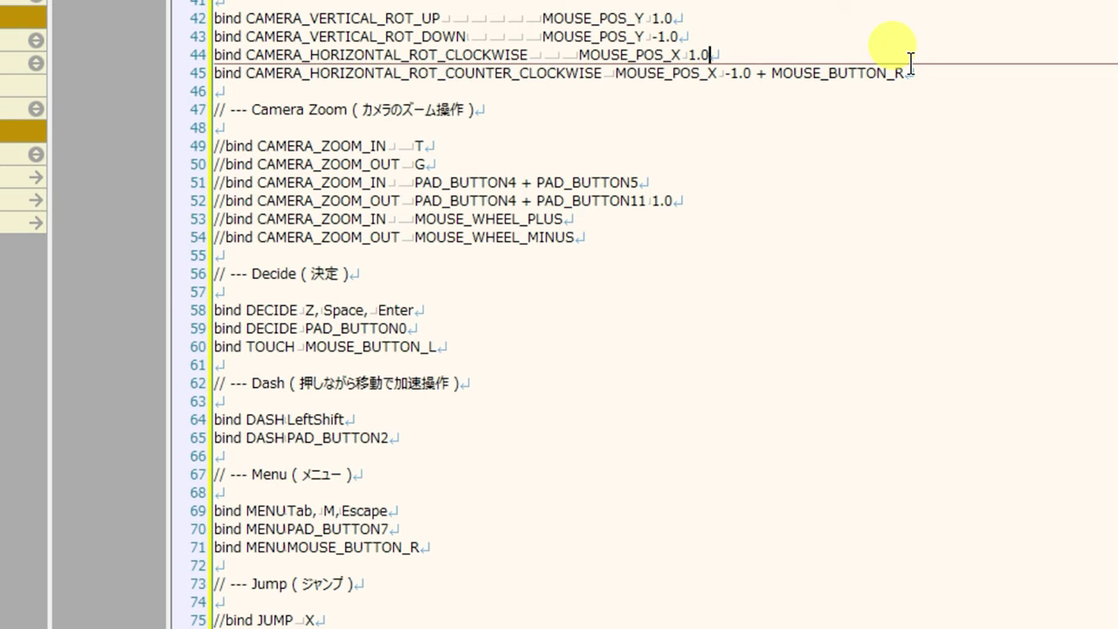
pyautogui.moveTo(908, 73); pyautogui.dragTo(716, 71)
pyautogui.press('Delete')
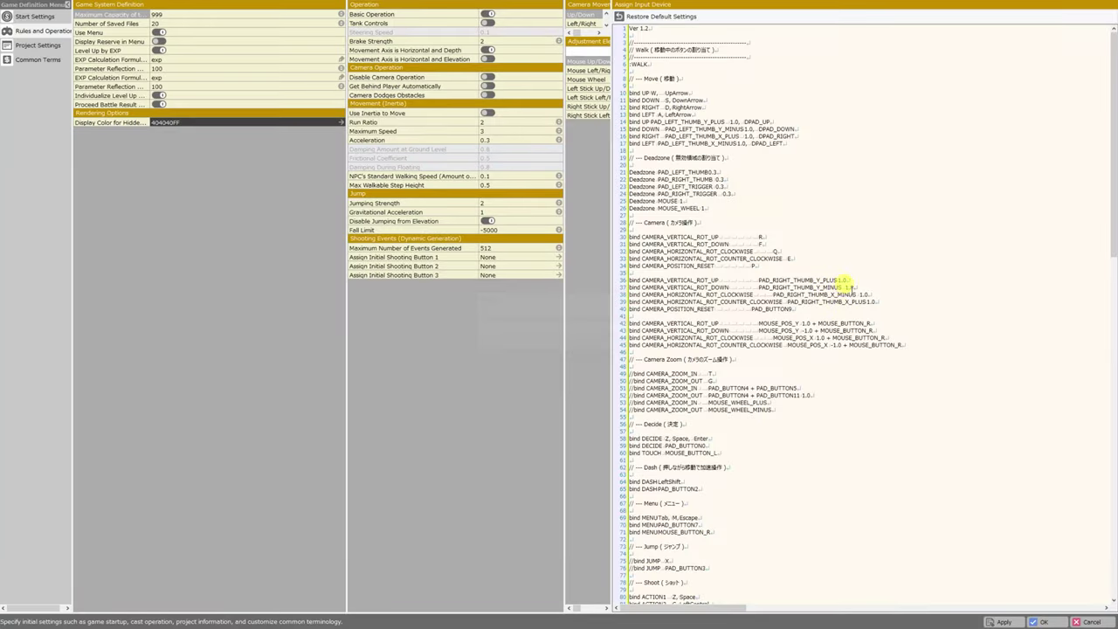
# Examine the TOUCH bindings to MOUSE_BUTTON_L in the Decide blocks of the Walk and Menu sections, lines 60 and 107
pyautogui.scroll(-20, 741, 336)
pyautogui.scroll(-5, 741, 337)
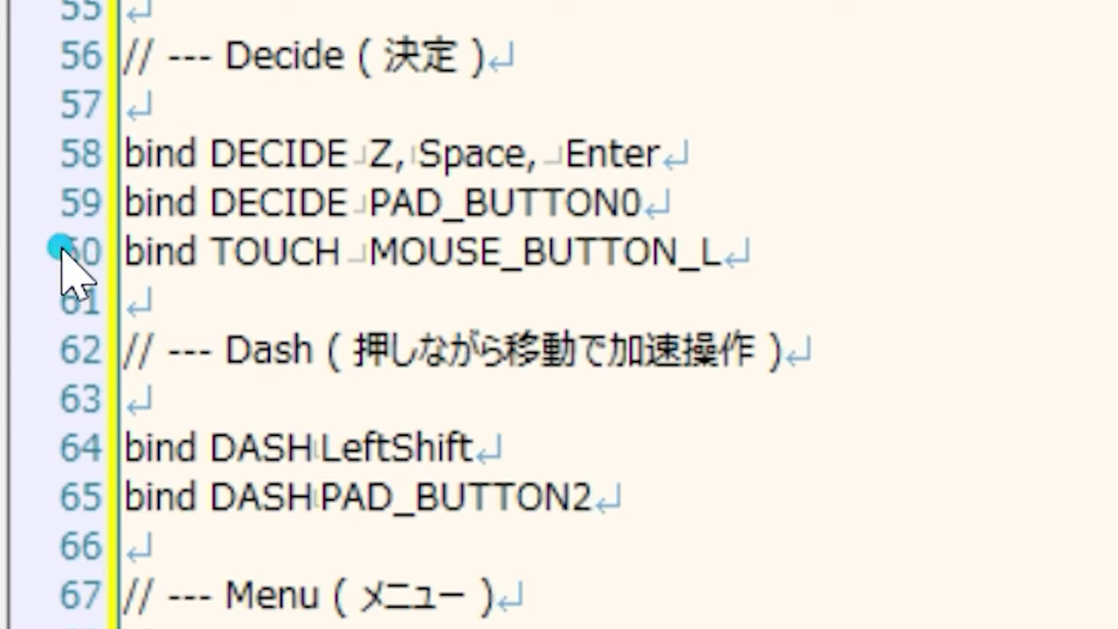
pyautogui.click(65, 251)
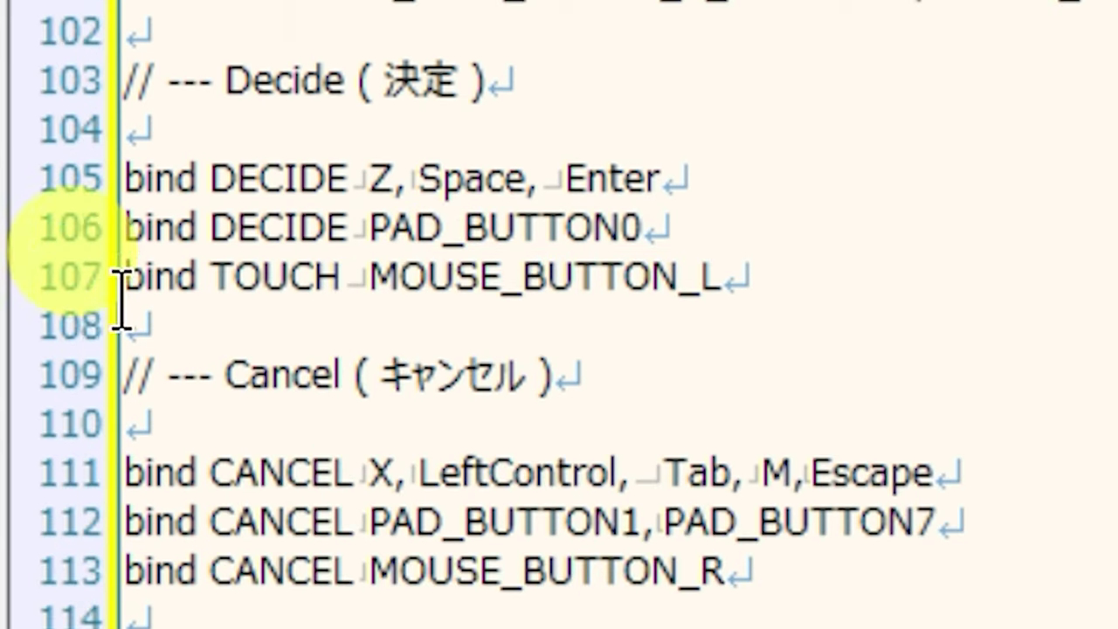
pyautogui.moveTo(124, 277); pyautogui.dragTo(724, 253)
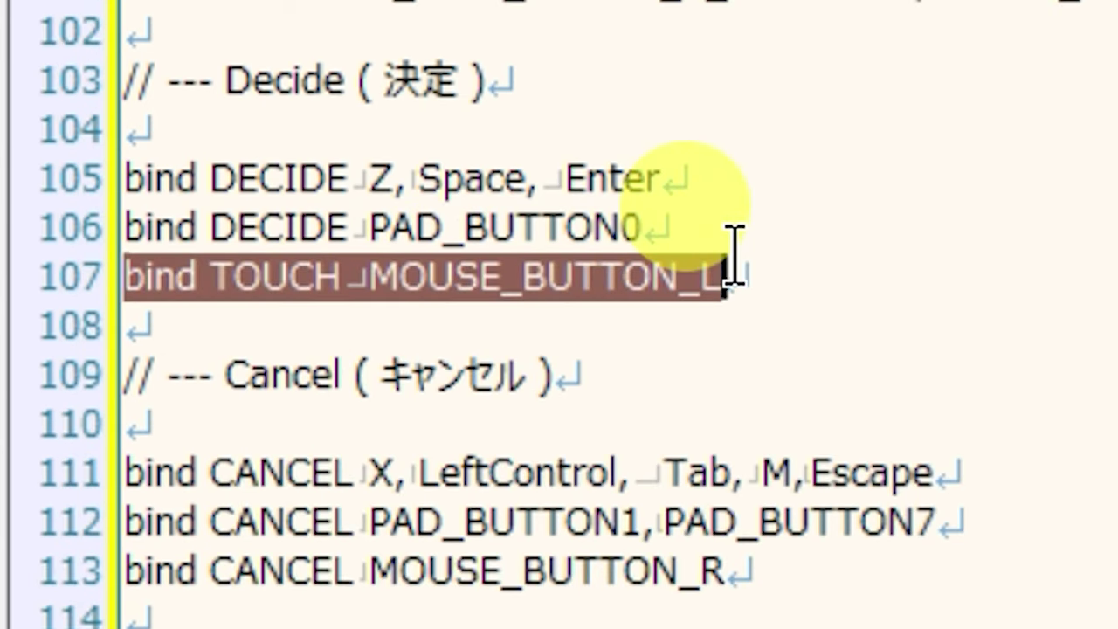
pyautogui.click(724, 242)
pyautogui.click(370, 278)
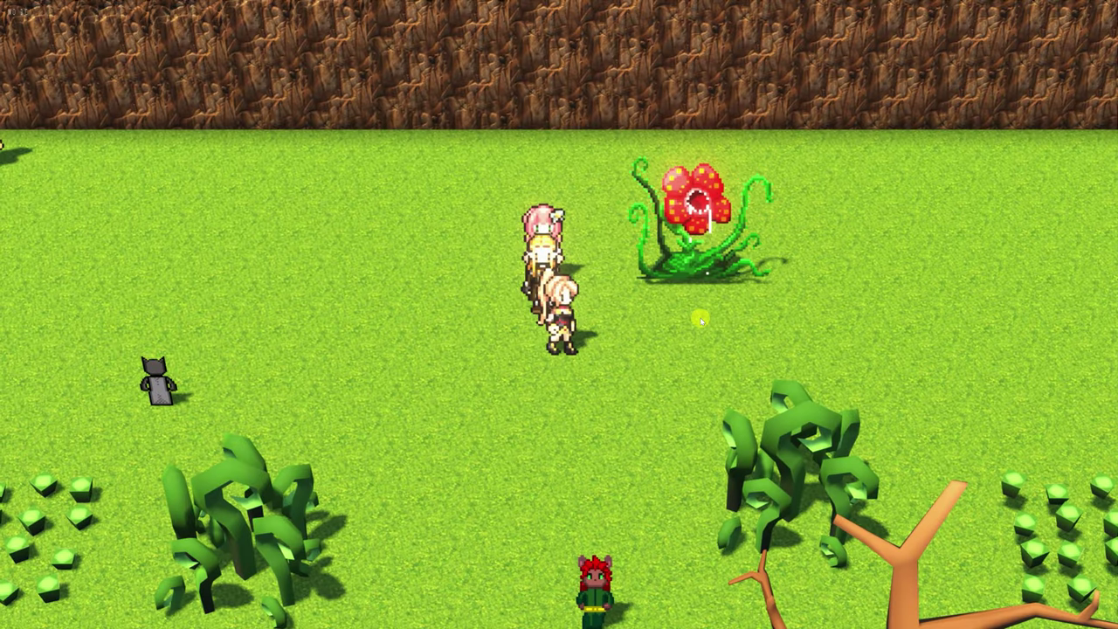
# Walk the party down and left in the test play, and choose Save with the mouse in the game menu
pyautogui.press('Down')
pyautogui.press('Left')
pyautogui.press('Escape')
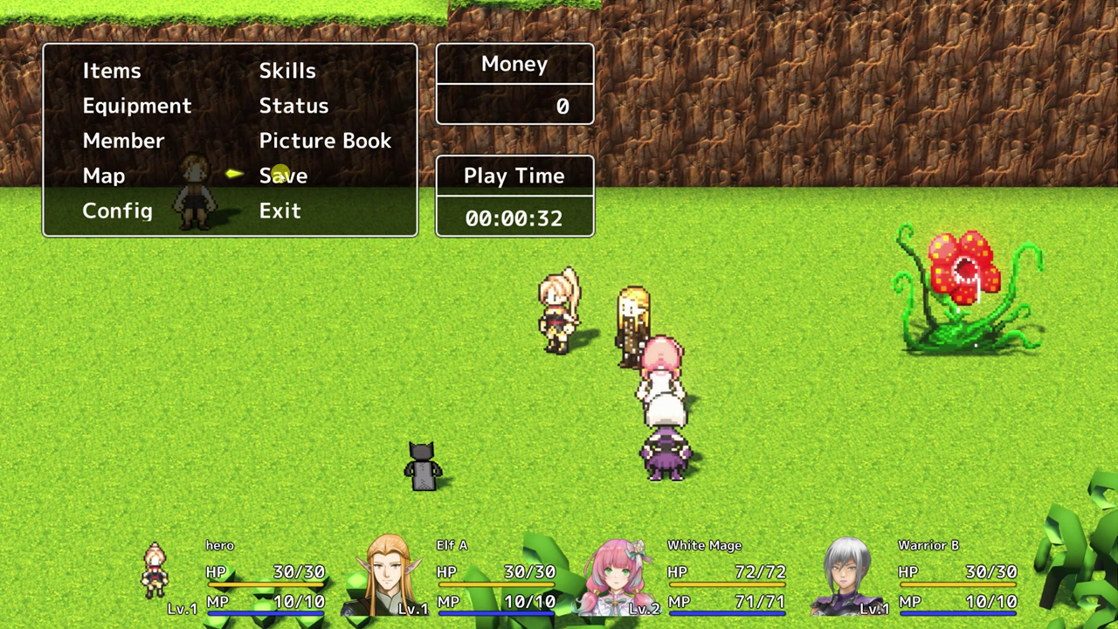
pyautogui.click(269, 175)
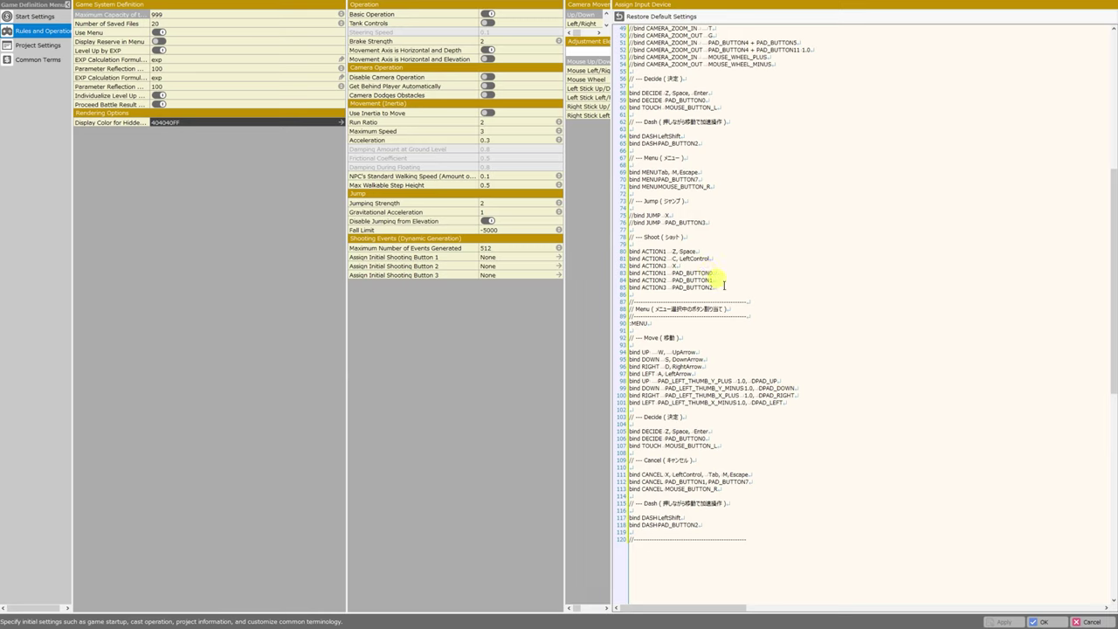
# Examine the Shoot bindings for ACTION1 to ACTION3 on lines 80 to 85, focusing on the gamepad button lines
pyautogui.moveTo(723, 287); pyautogui.dragTo(623, 236)
pyautogui.click(648, 276)
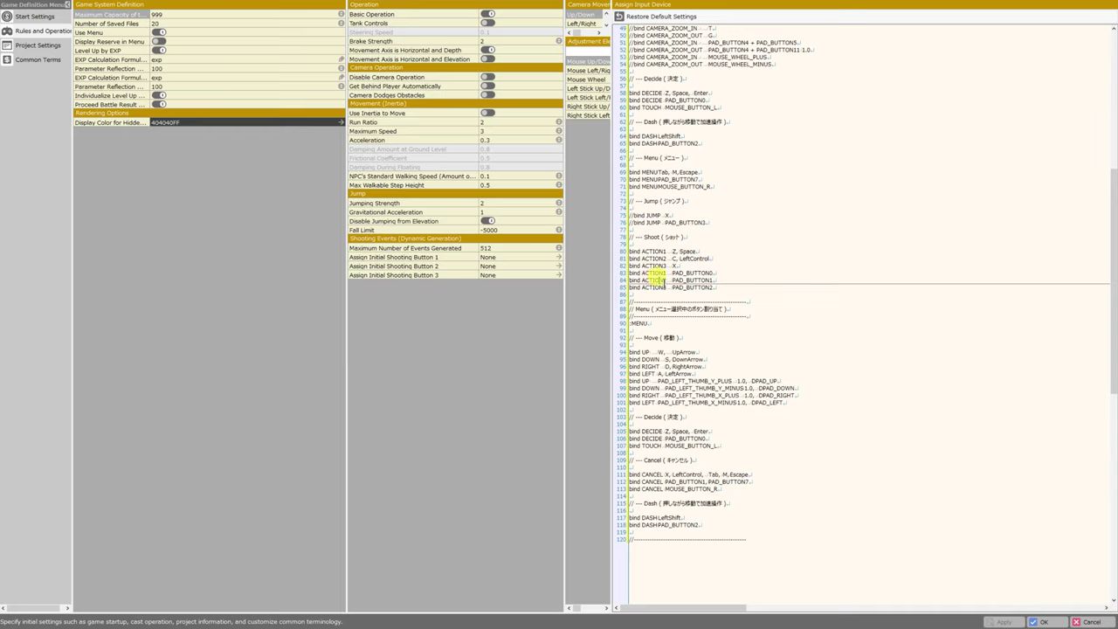
pyautogui.moveTo(720, 287); pyautogui.dragTo(629, 273)
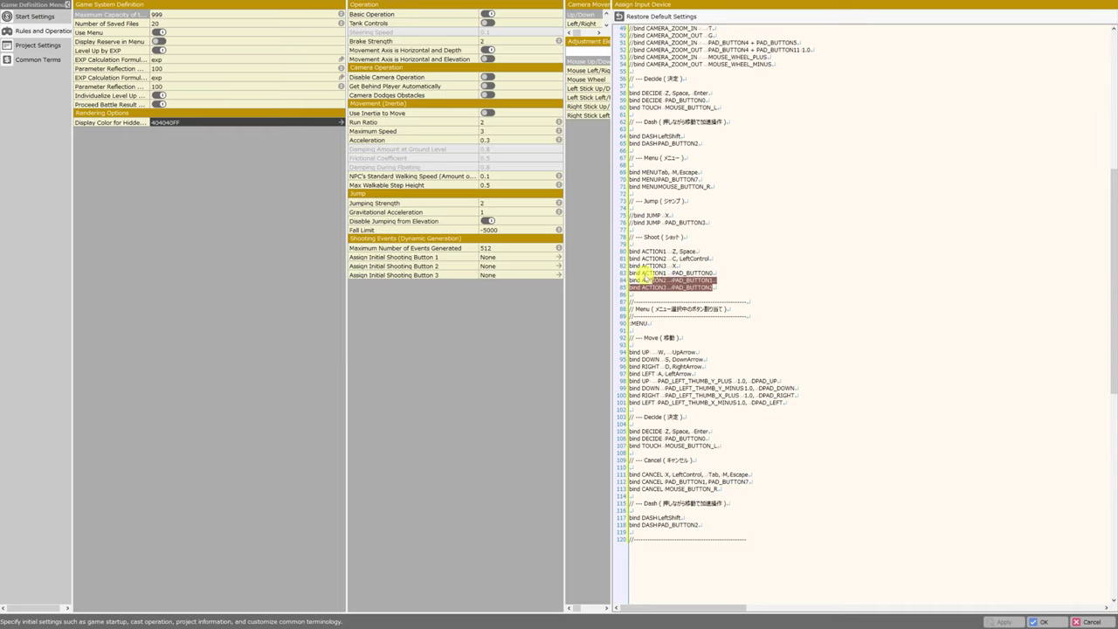
pyautogui.click(682, 287)
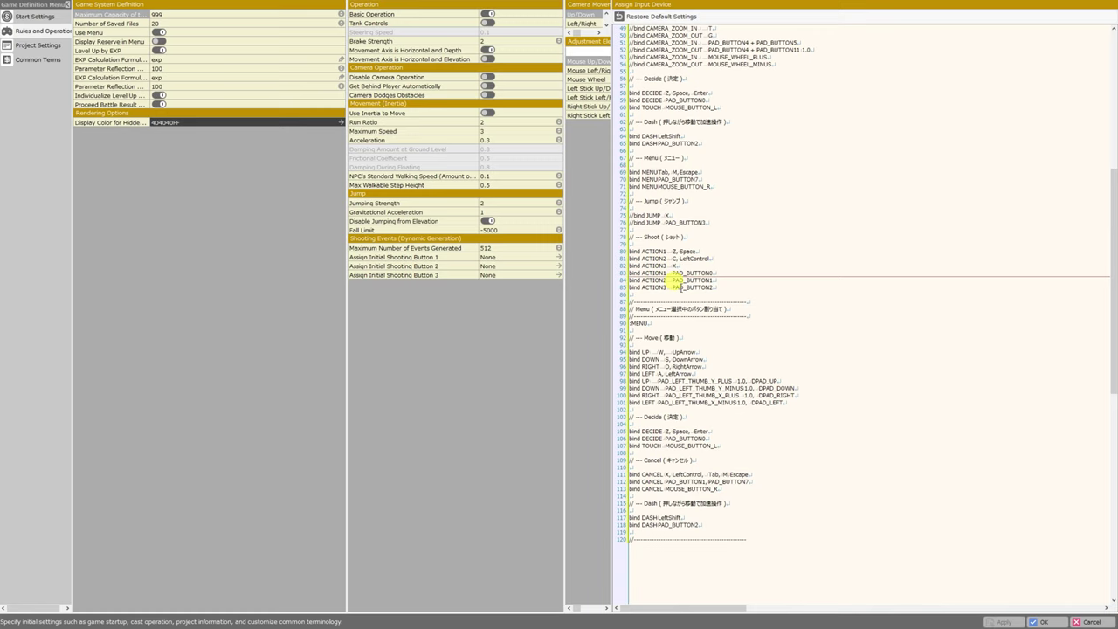
pyautogui.click(738, 283)
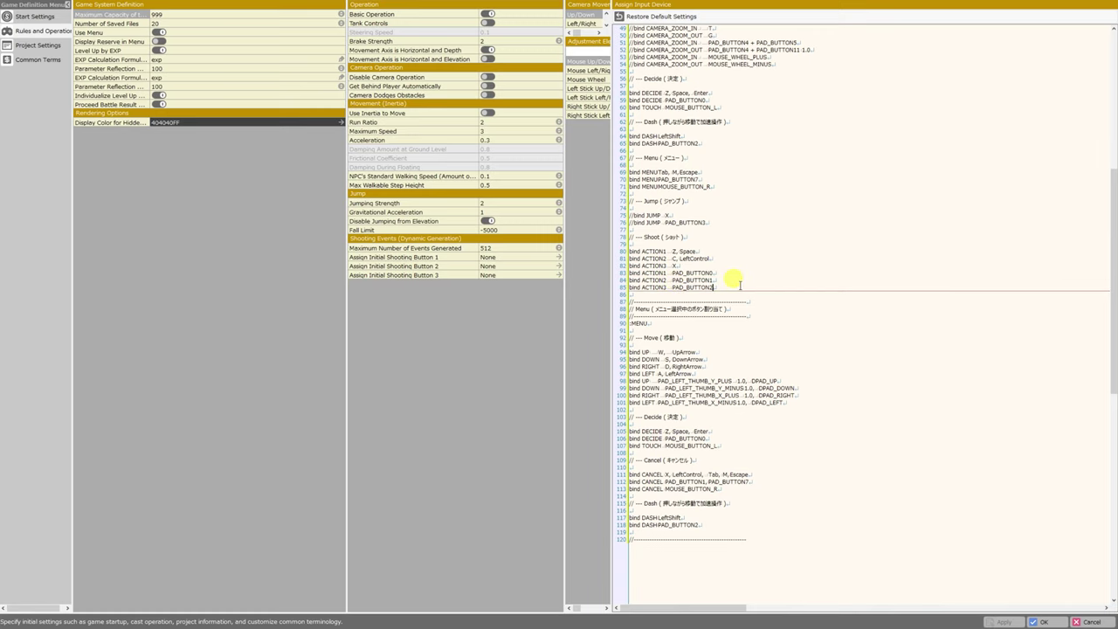